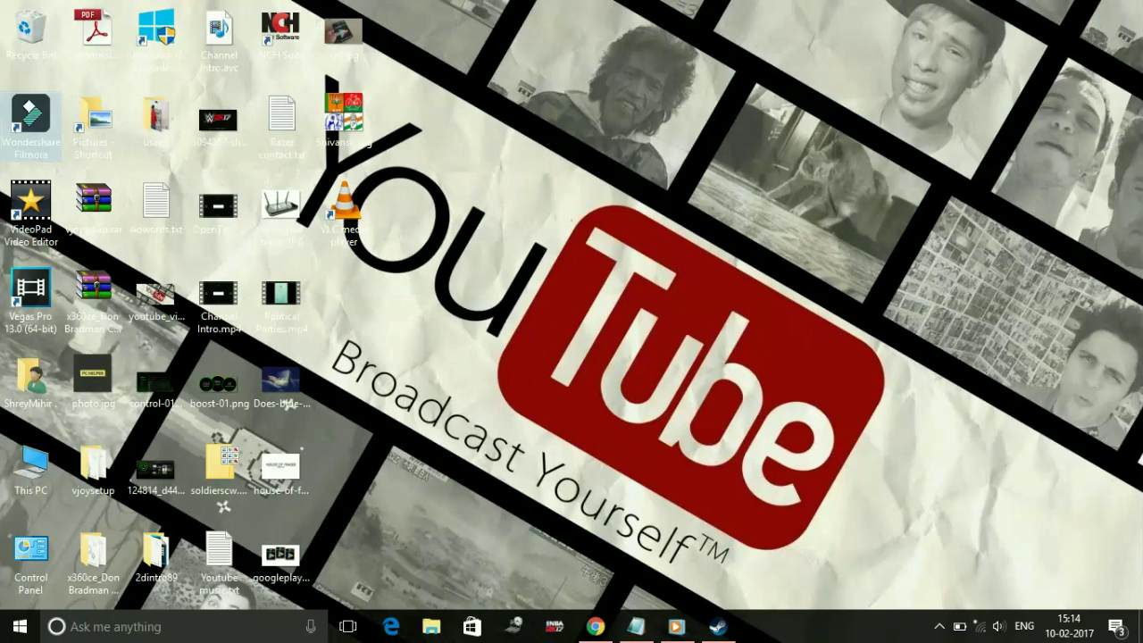
Open the Notepad notes and review the title, highlighting error code 0-12 and the ISDone.dll and Unarc.dll names
left_click(635, 626)
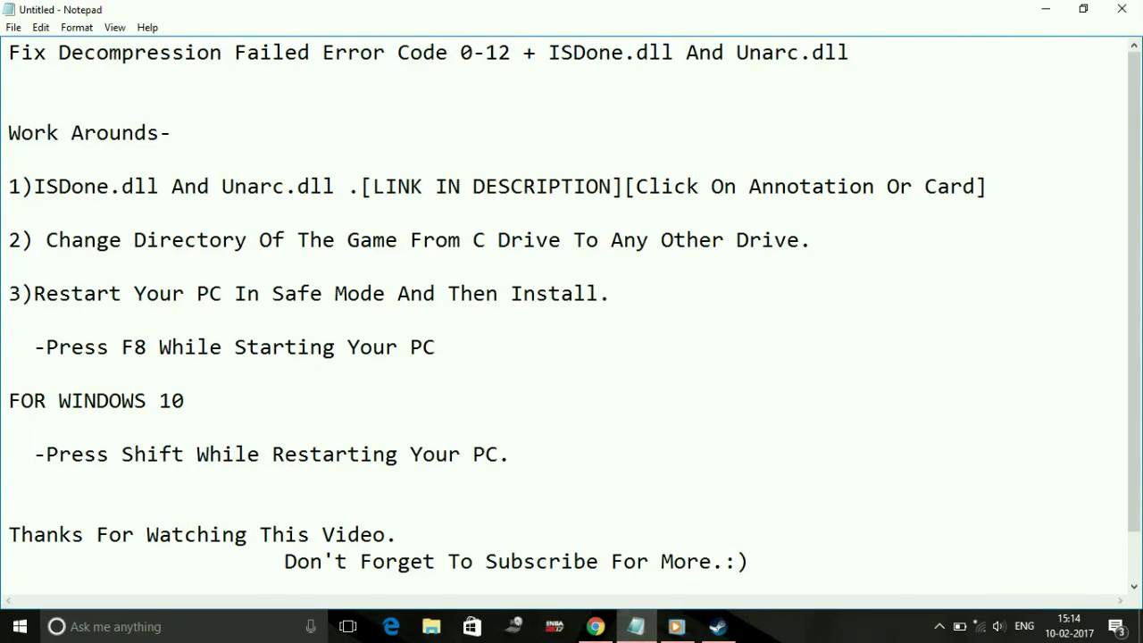
left_click_drag(58, 52, 850, 52)
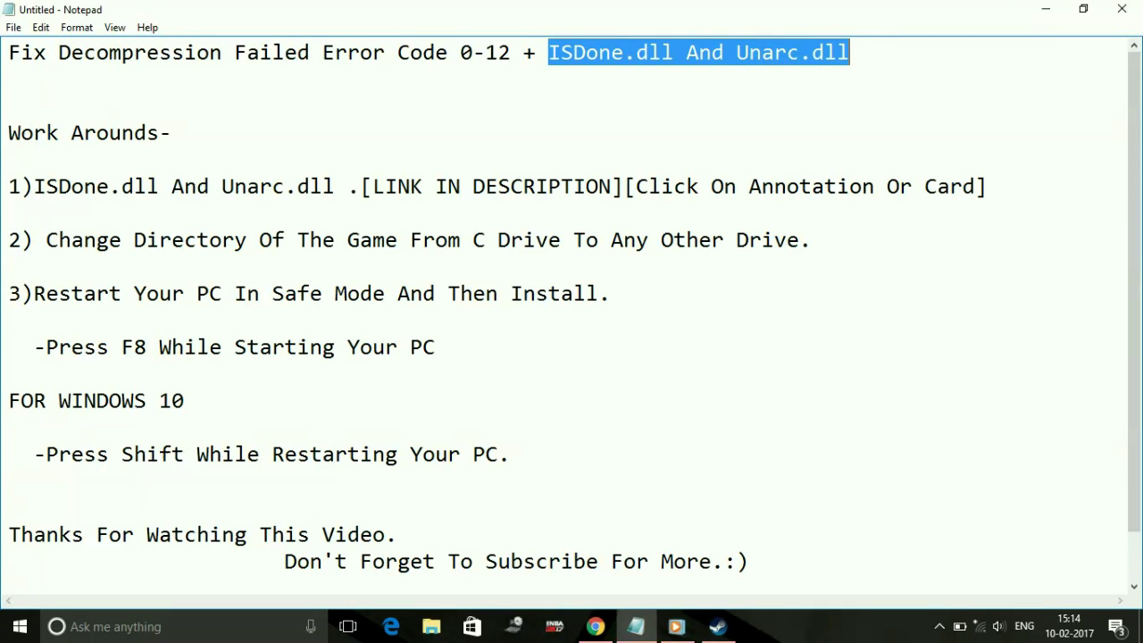
left_click(172, 132)
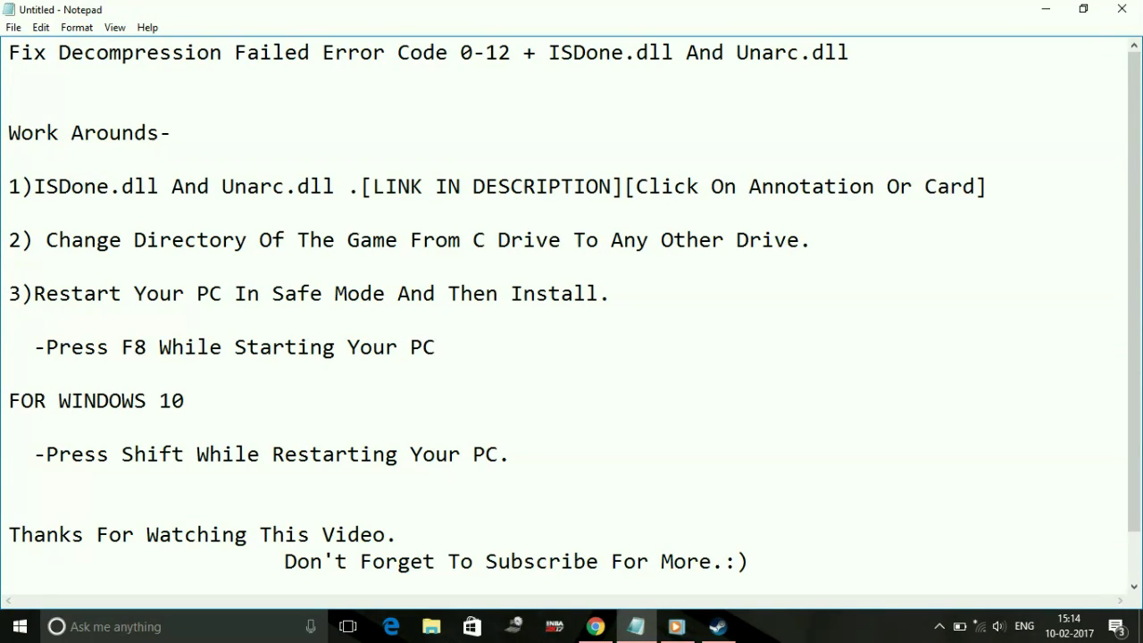
left_click(46, 52)
left_click_drag(46, 52, 510, 52)
left_click(510, 52)
left_click_drag(460, 51, 511, 52)
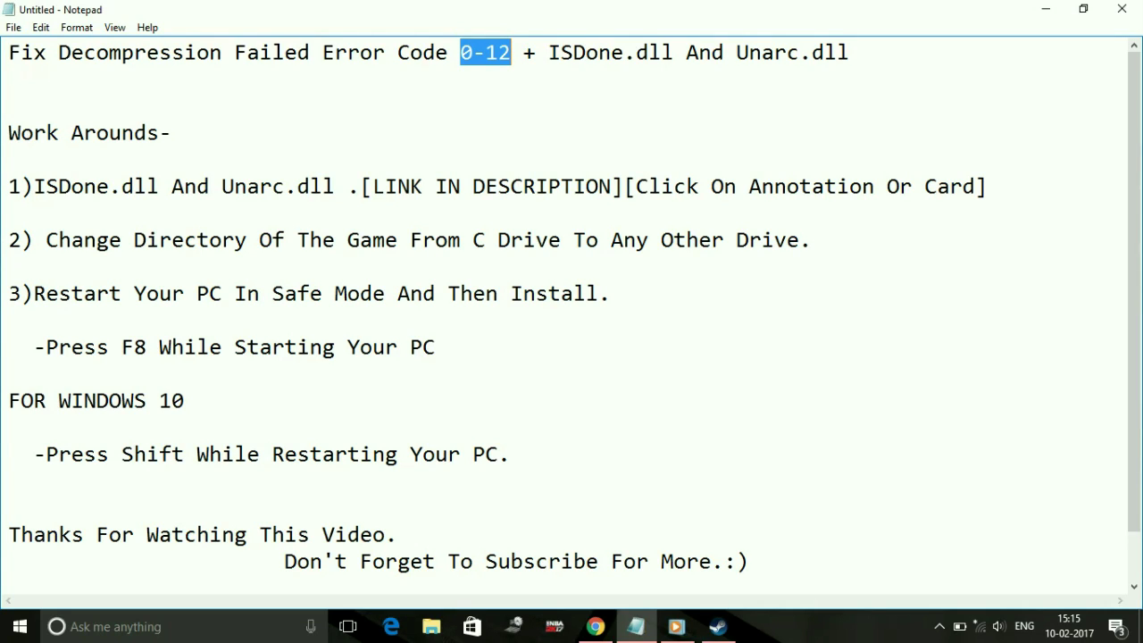
left_click_drag(549, 52, 849, 51)
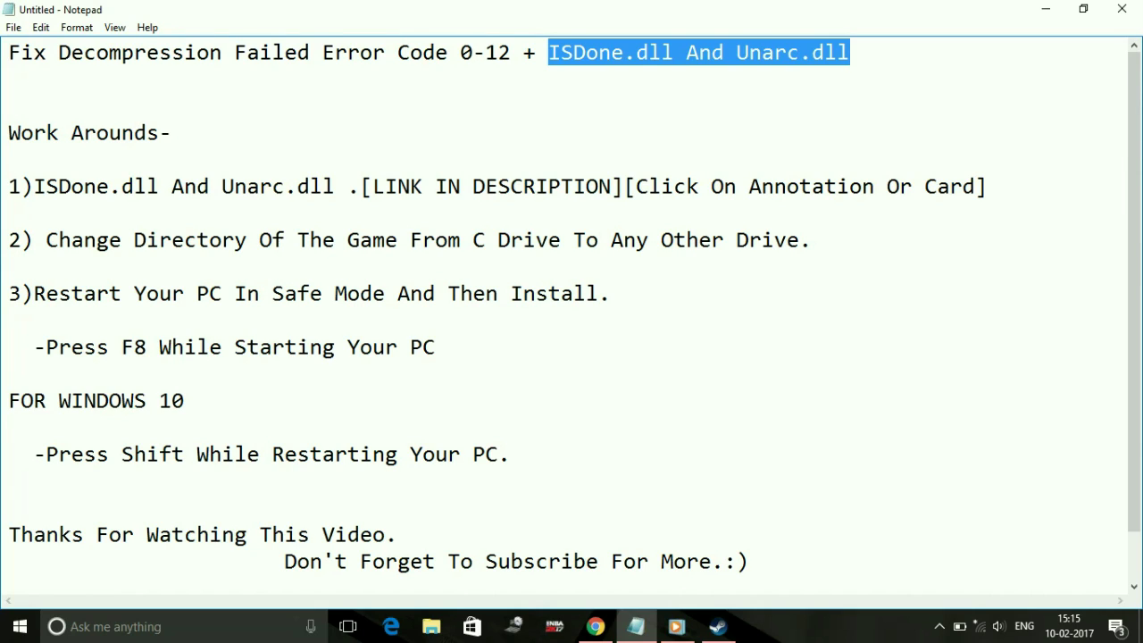
Review the first two workarounds in the notes: the ISDone.dll and Unarc.dll files with their link, and changing the game's directory
left_click_drag(9, 185, 348, 186)
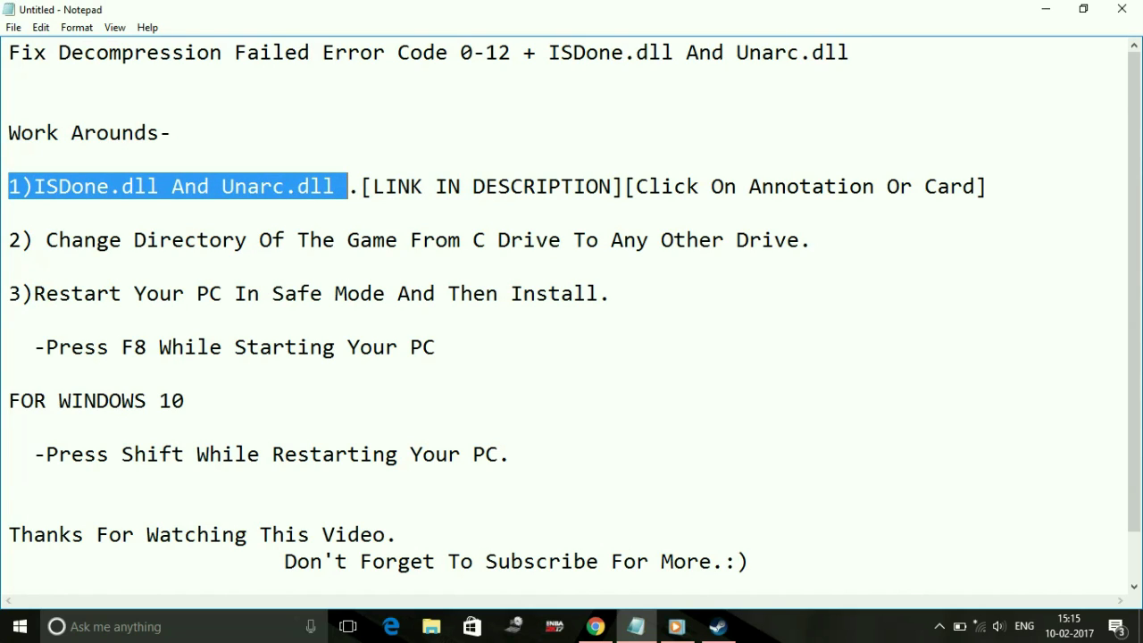
left_click(9, 106)
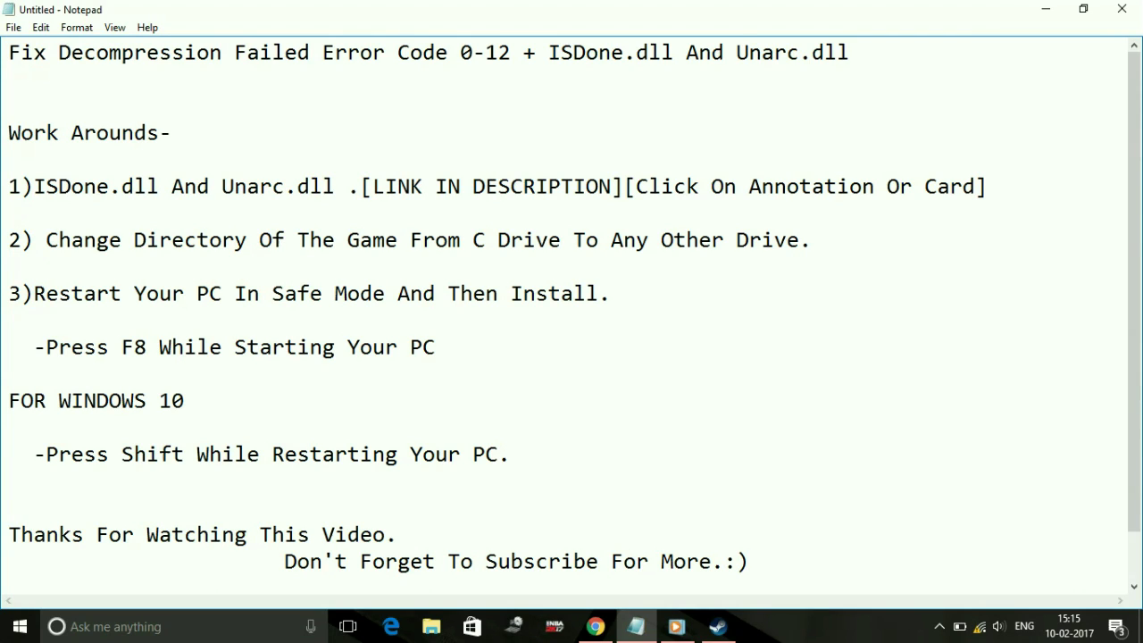
mouse_move(361, 185)
left_mouse_down()
mouse_move(987, 186)
mouse_move(623, 186)
left_mouse_up()
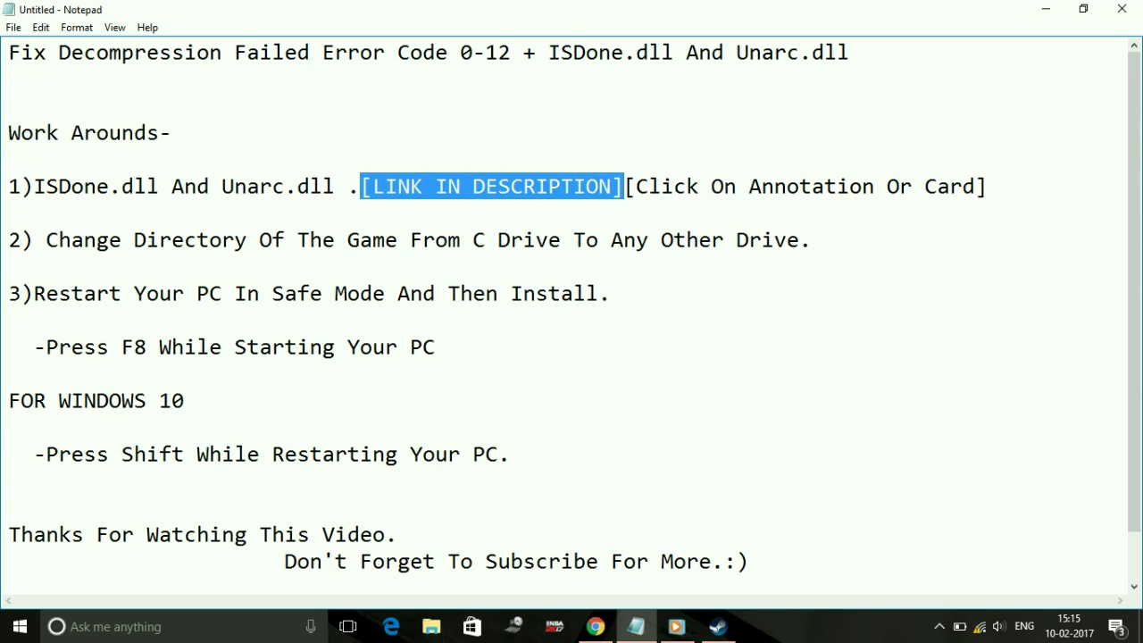
left_click(623, 186)
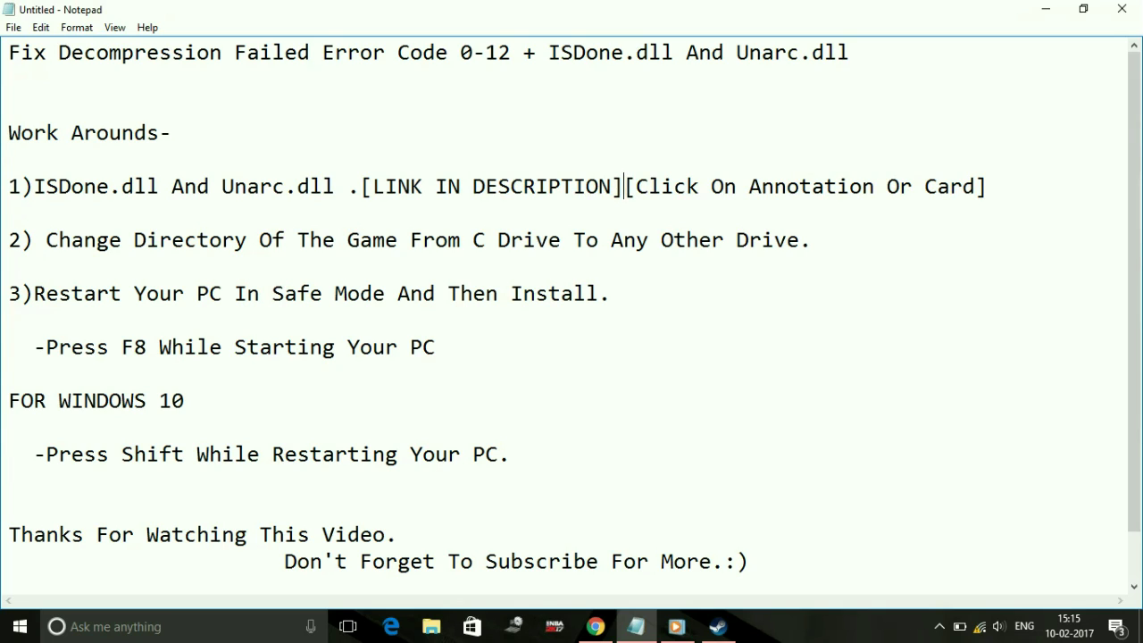
left_click_drag(8, 106, 837, 185)
left_click(8, 106)
left_click_drag(9, 186, 348, 186)
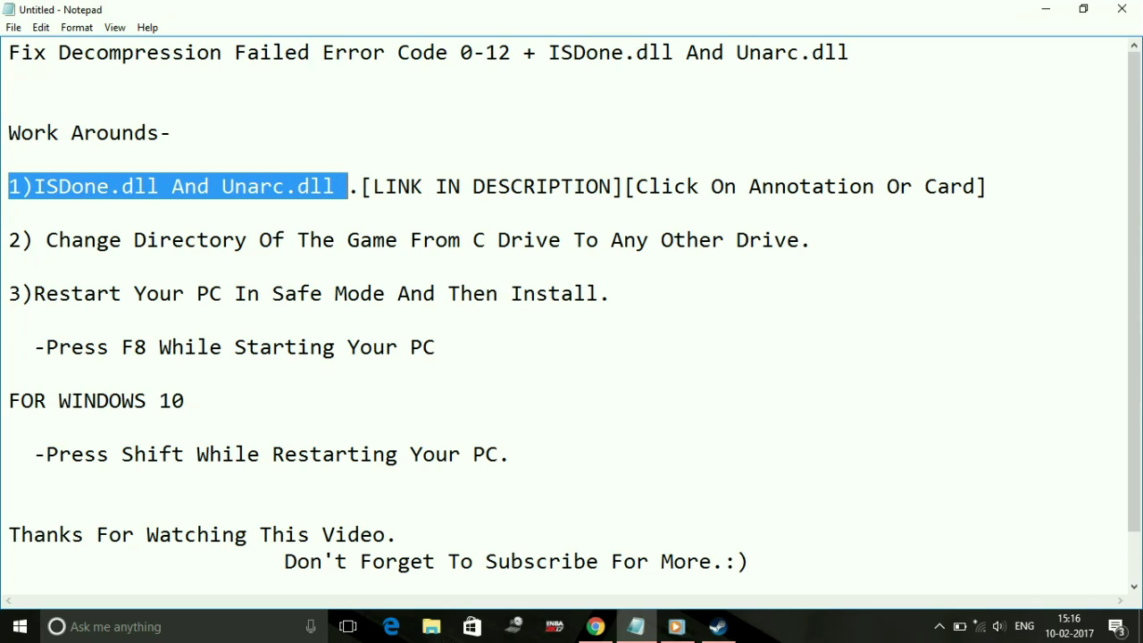
left_click(9, 212)
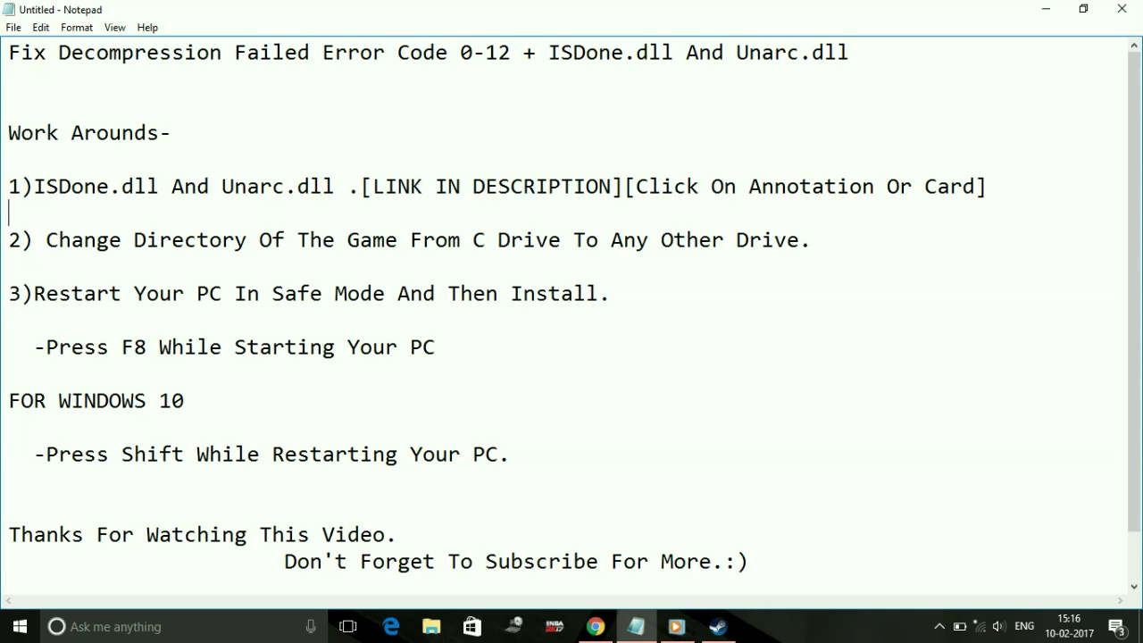
left_click_drag(9, 239, 423, 239)
left_click(9, 213)
left_click_drag(9, 239, 723, 240)
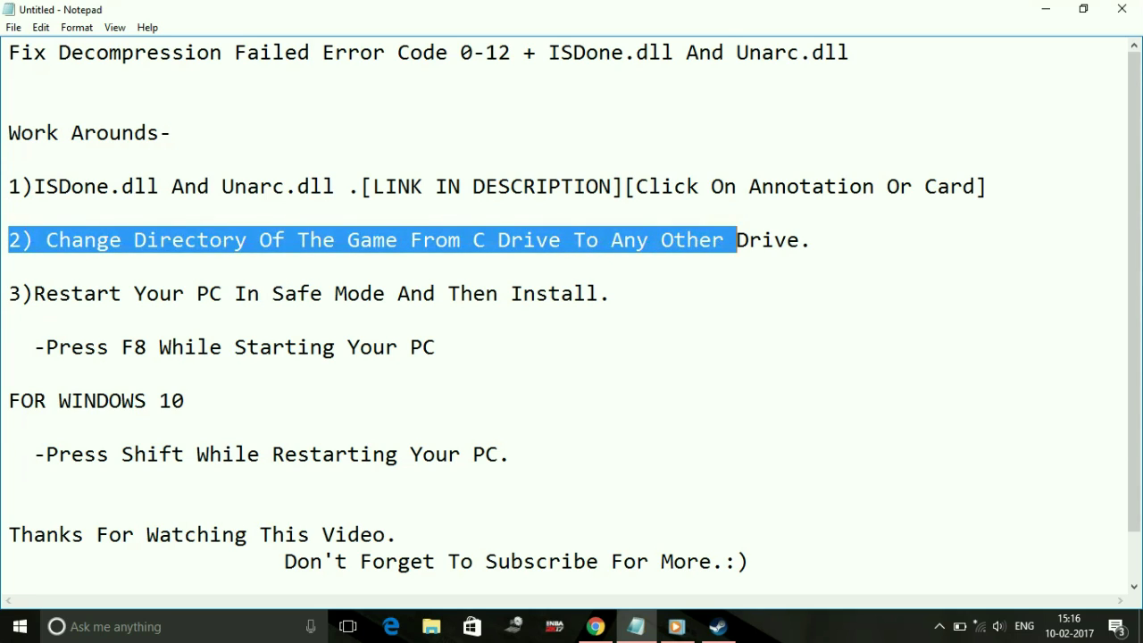
left_click(735, 240)
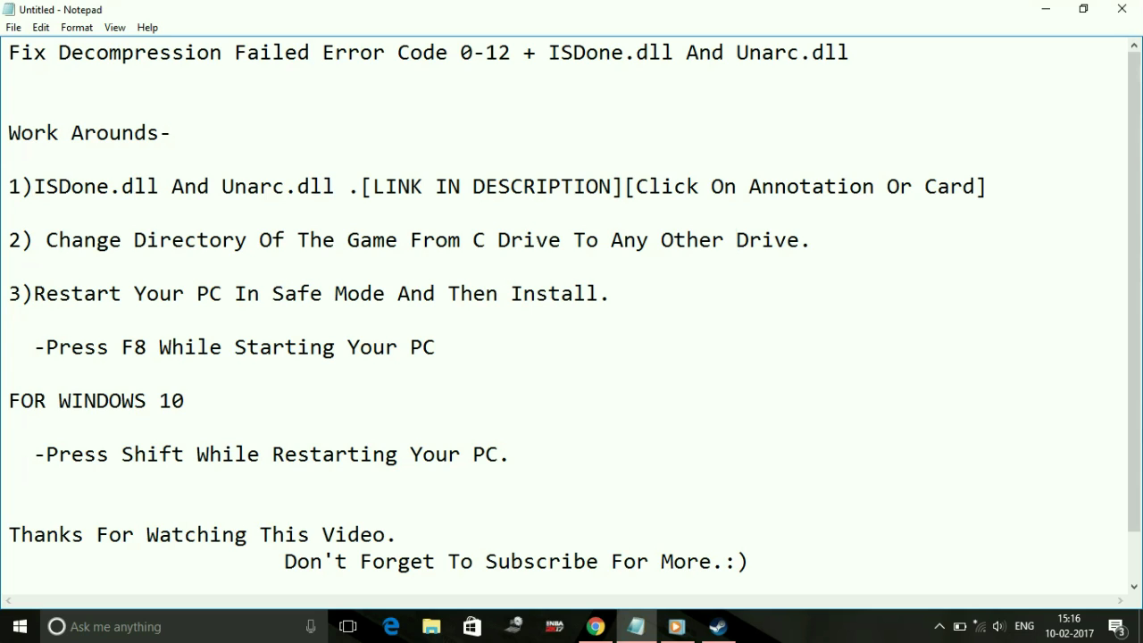
Switch to the Steam Setup window and change the destination folder to Local Disk (D:)
left_click(718, 626)
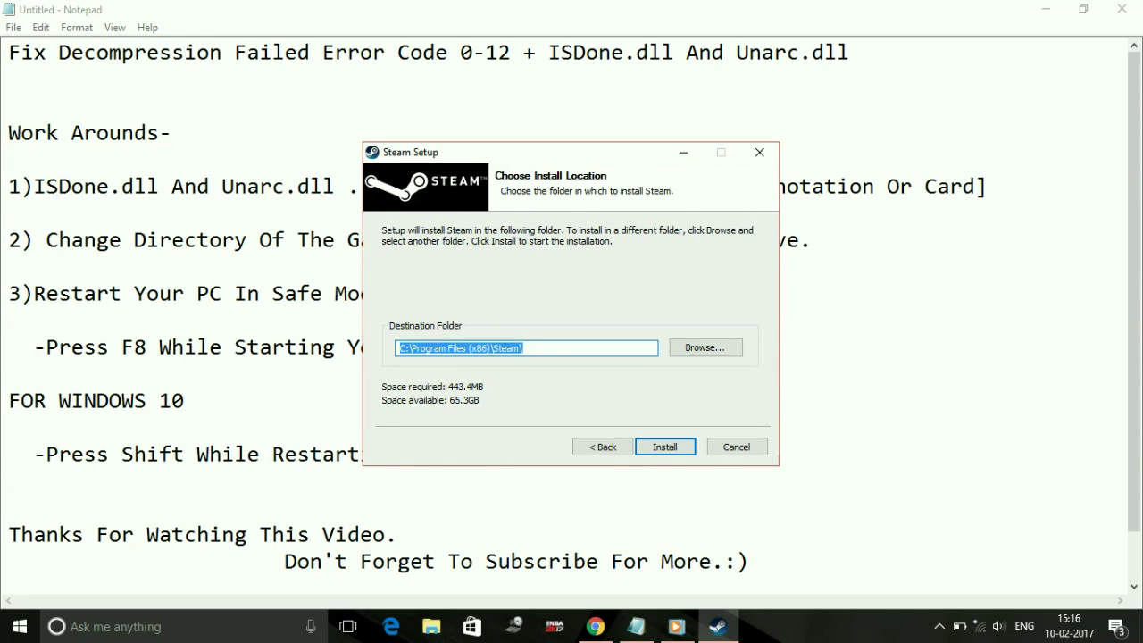
left_click(400, 347)
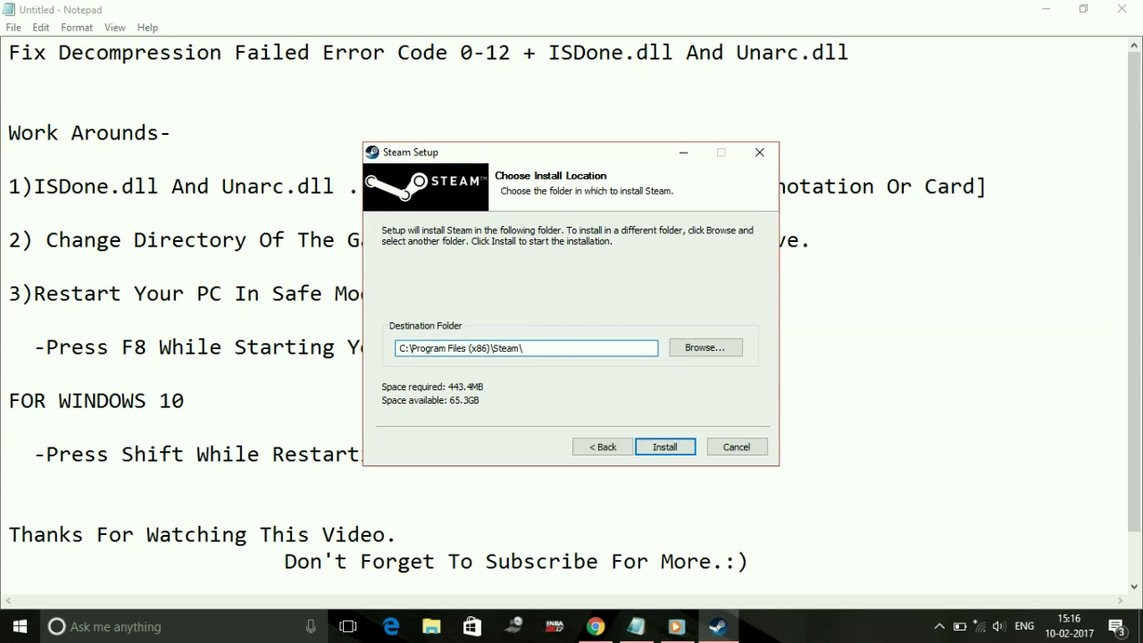
left_click_drag(522, 348, 499, 347)
left_click(523, 347)
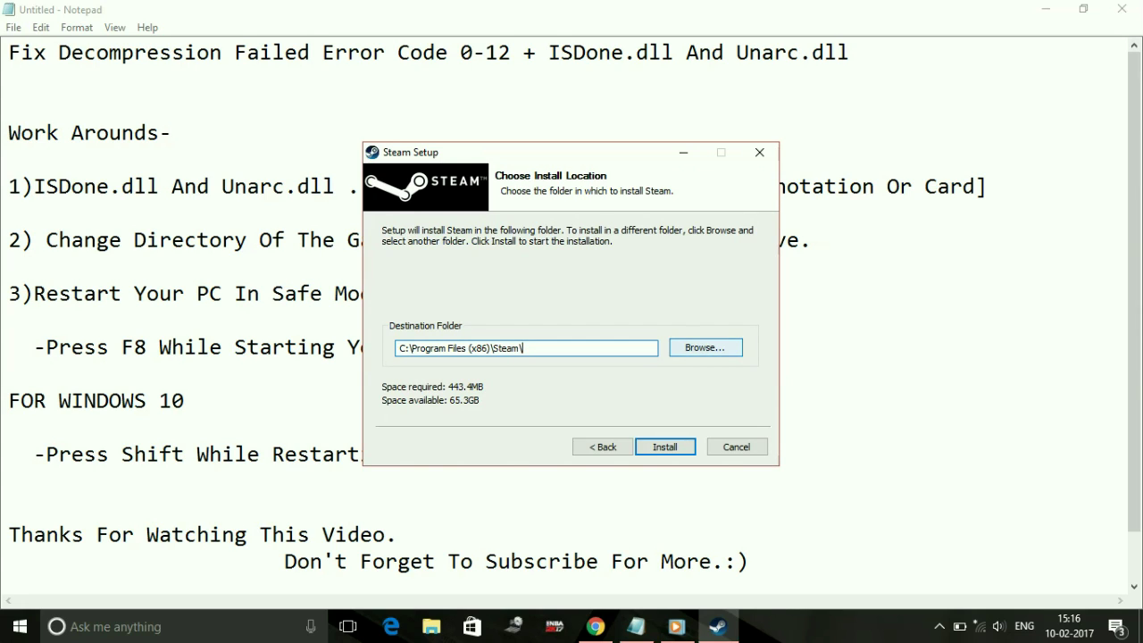
left_click(705, 347)
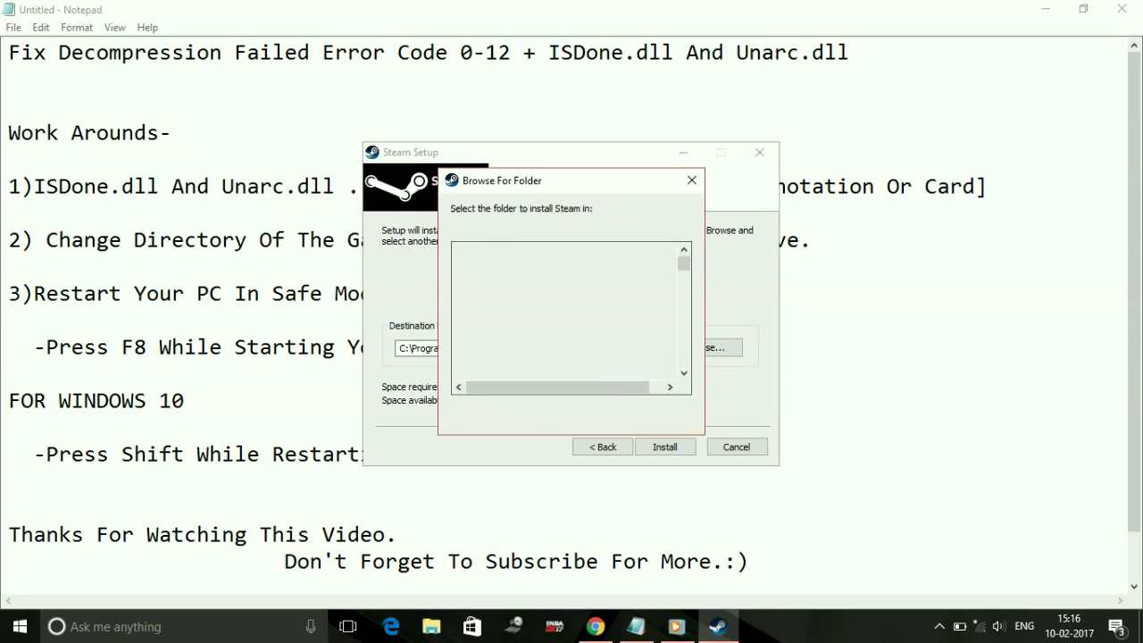
scroll(501, 268, "down", 10)
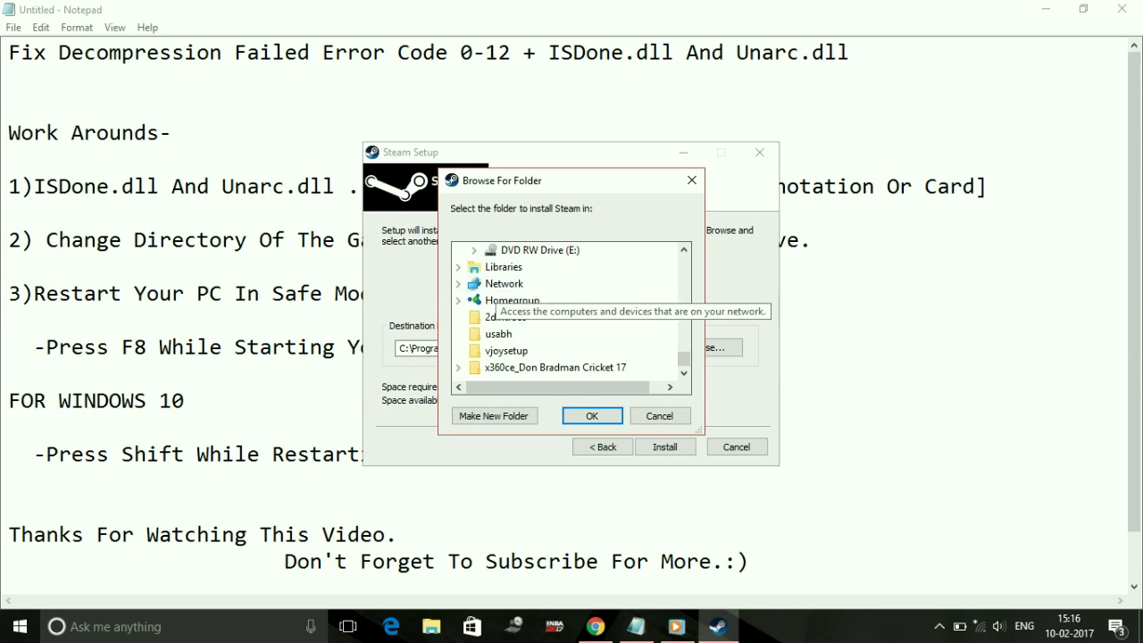
scroll(500, 283, "up", 1)
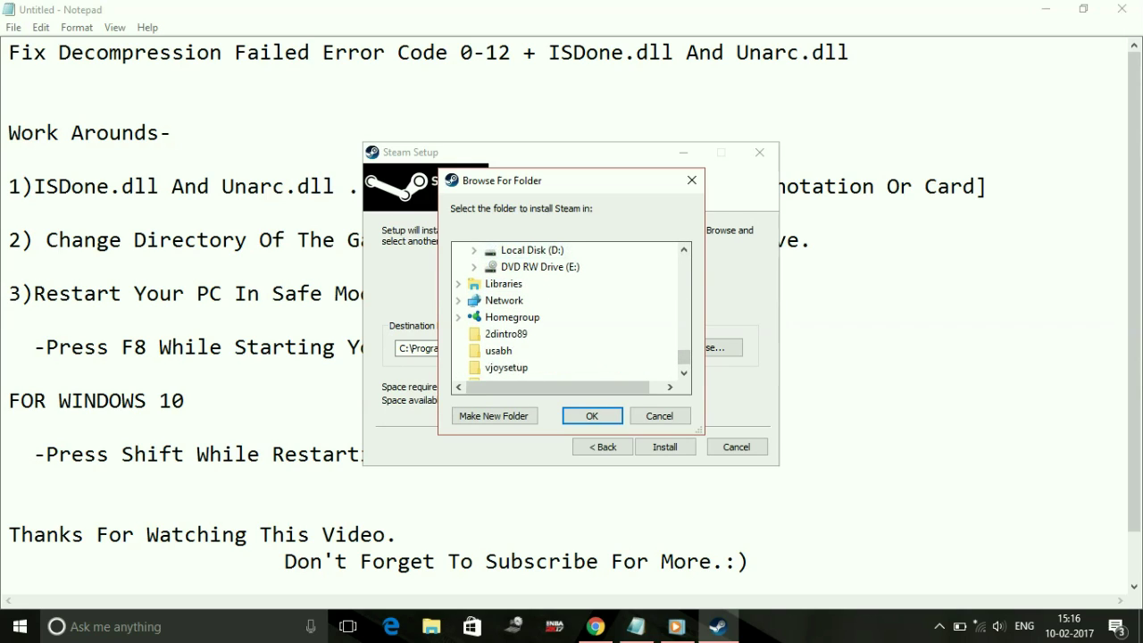
double_click(531, 250)
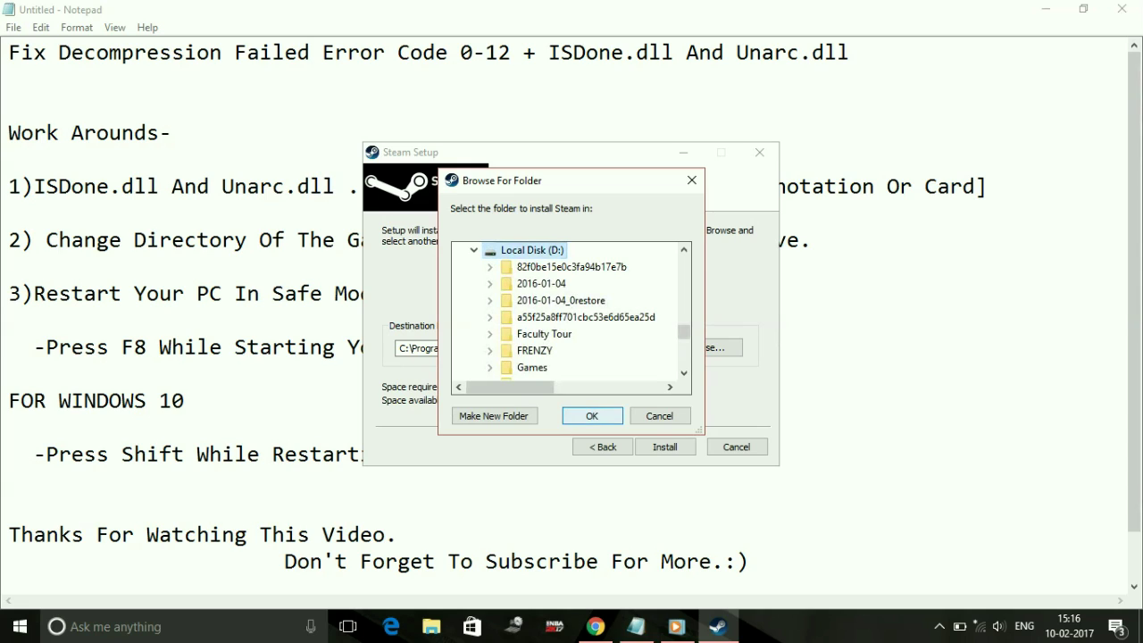
key("Return")
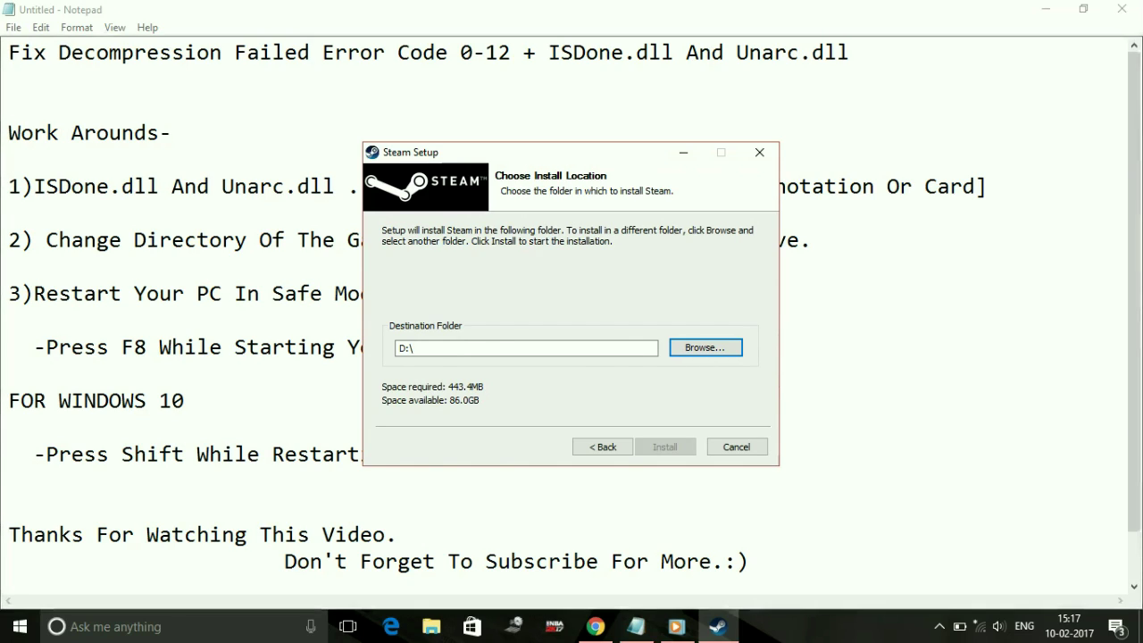
Return to the Notepad notes and add the line "3)Change Priority to high" beneath the second workaround, set off by a blank line
left_click(298, 240)
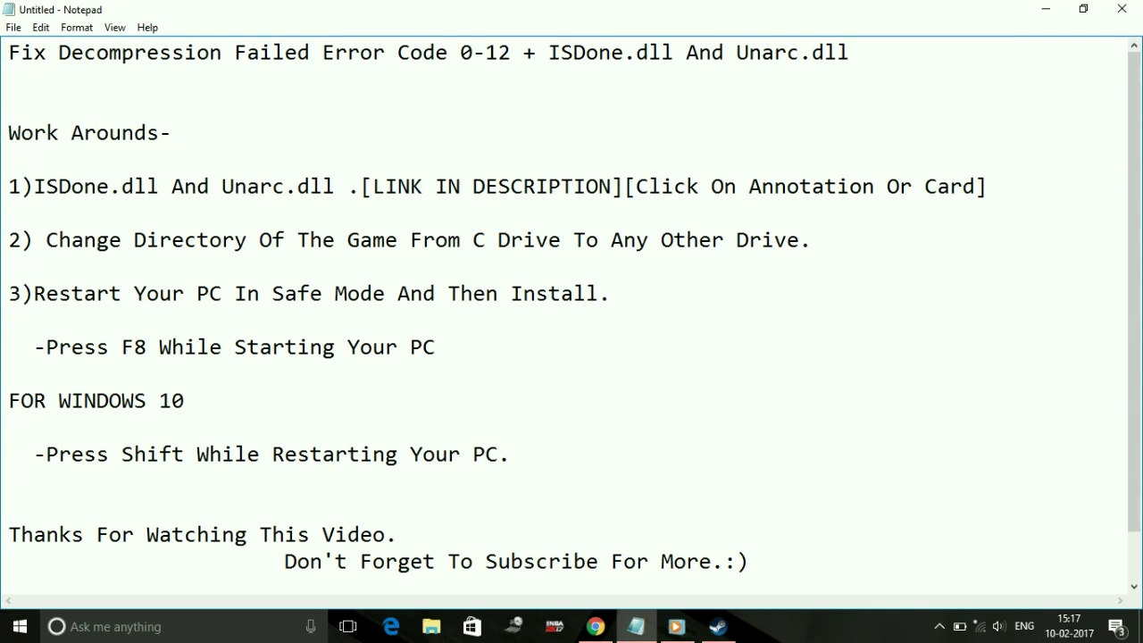
left_click(610, 293)
left_click(811, 240)
key("Return")
key("Return")
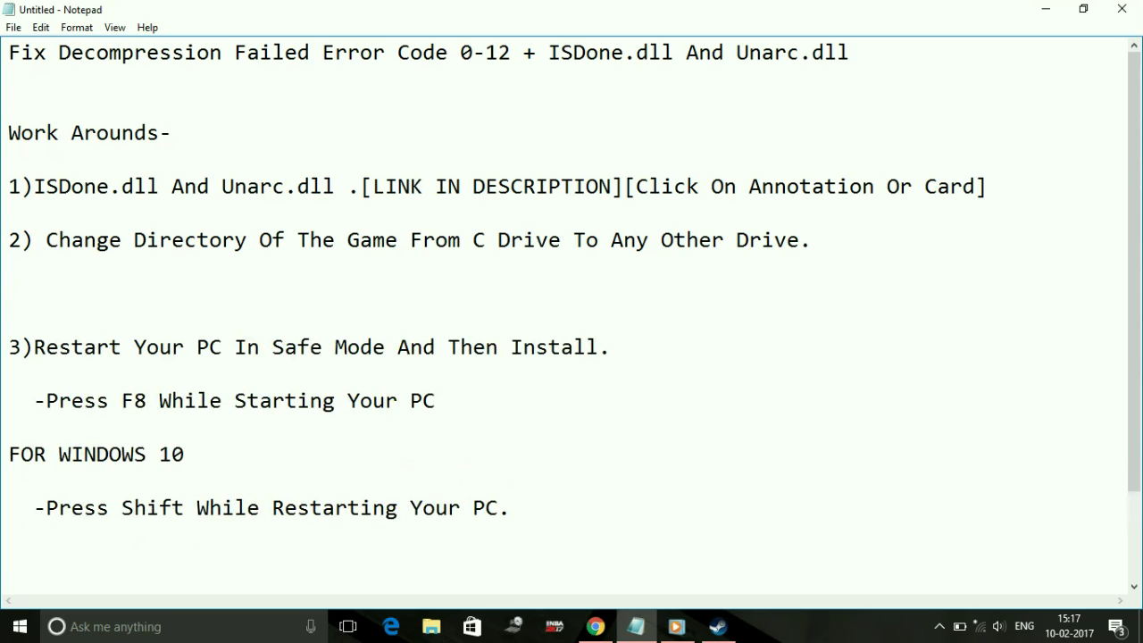
type("3)Chang")
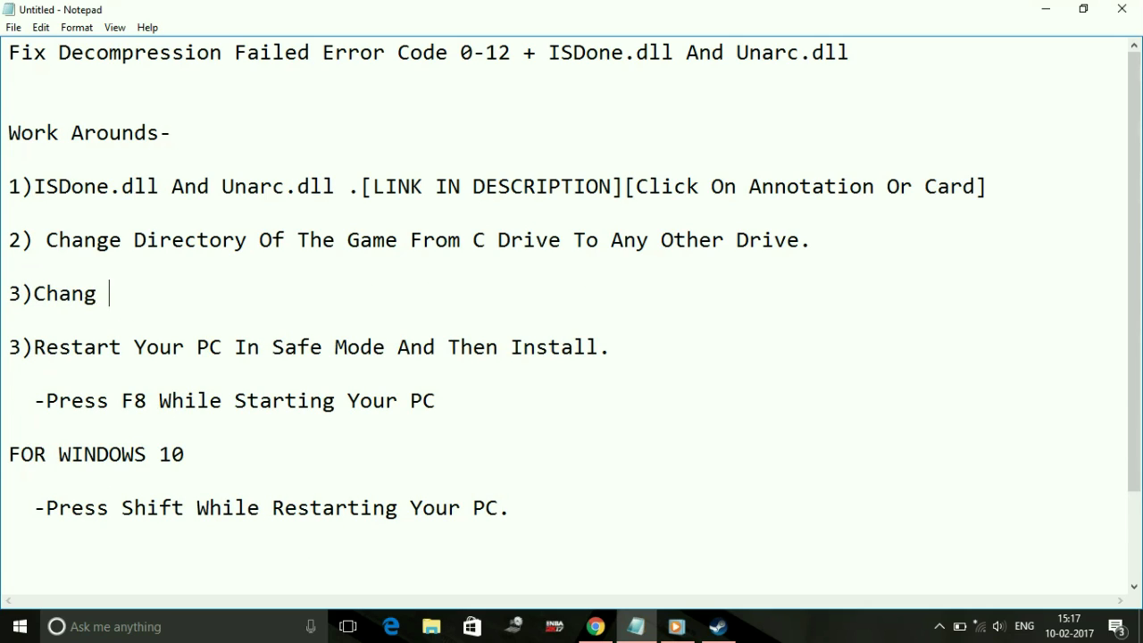
key("BackSpace")
type("e Priorit")
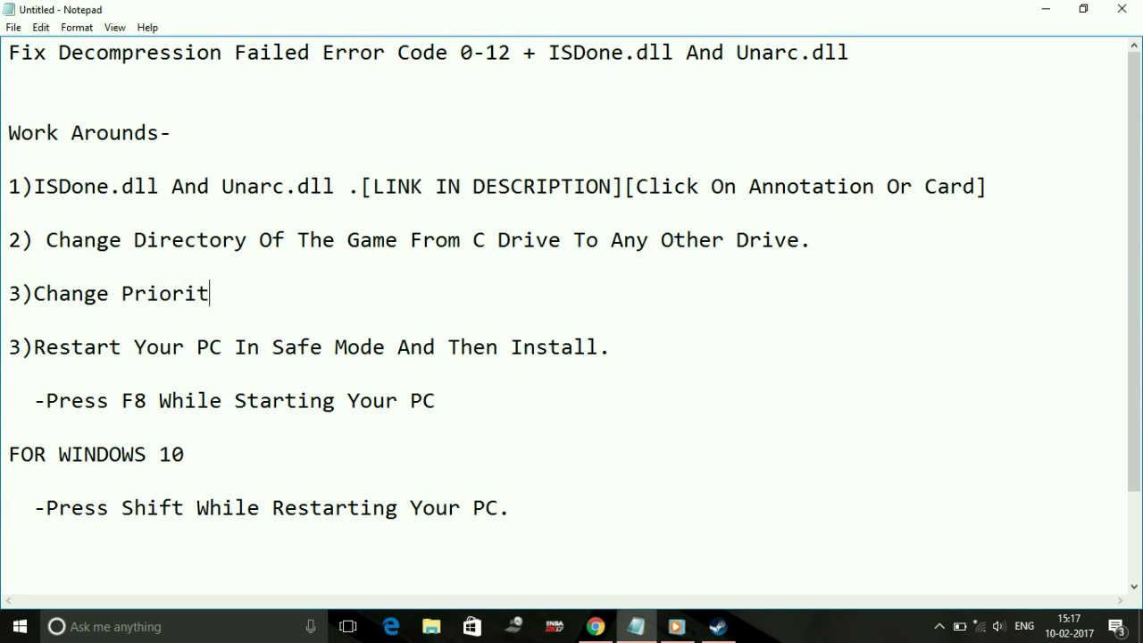
type("y to high")
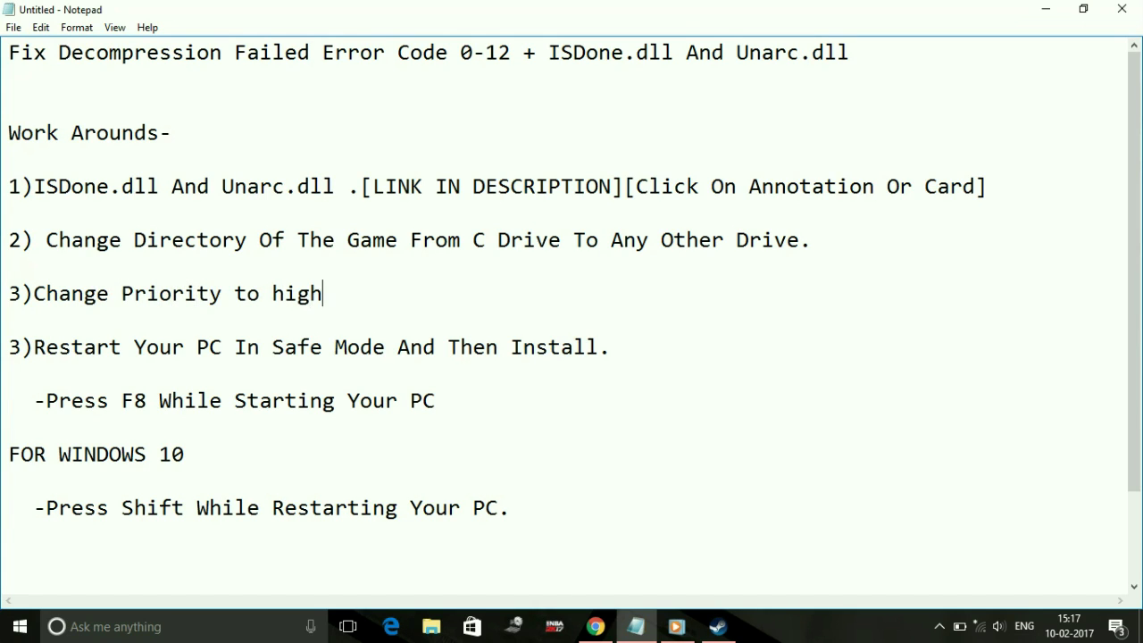
Renumber the "Restart Your PC In Safe Mode And Then Install" workaround as 4
key("Down")
key("Down")
key("Right")
key("BackSpace")
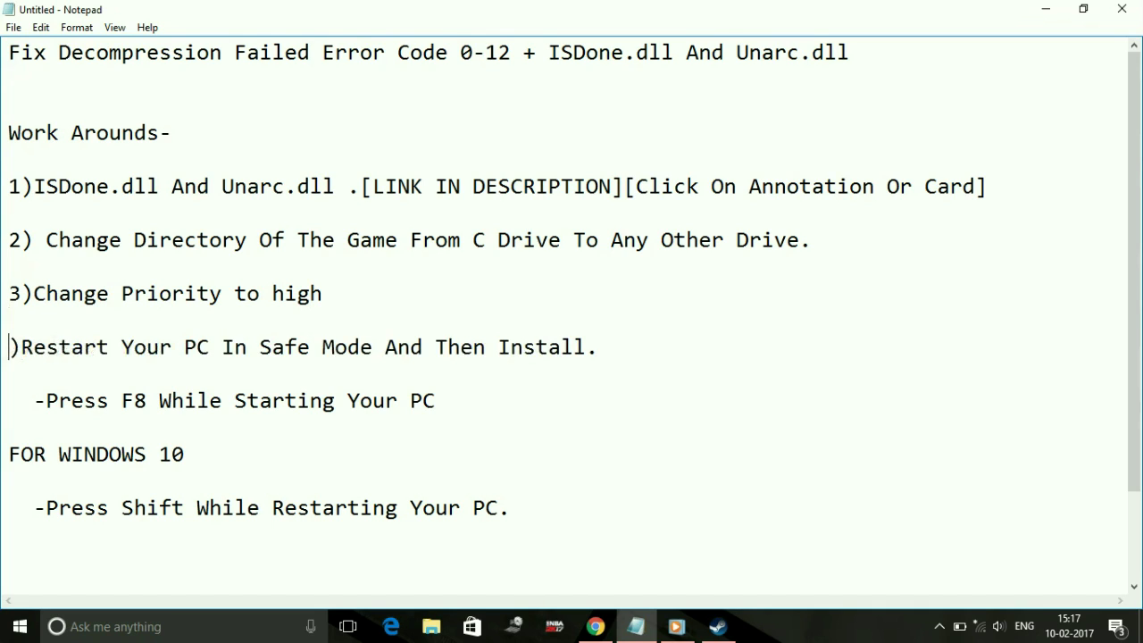
type("4")
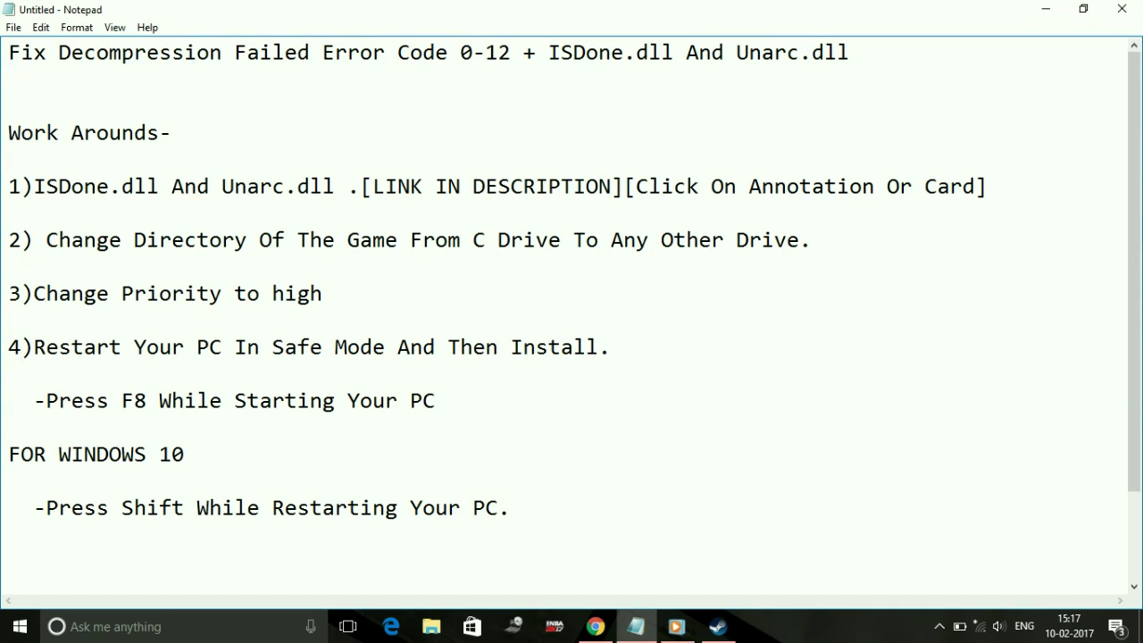
Bring back Steam Setup, move its window aside, and open Task Manager at the detailed process entry for Steam (32 bit)
key("alt+Tab")
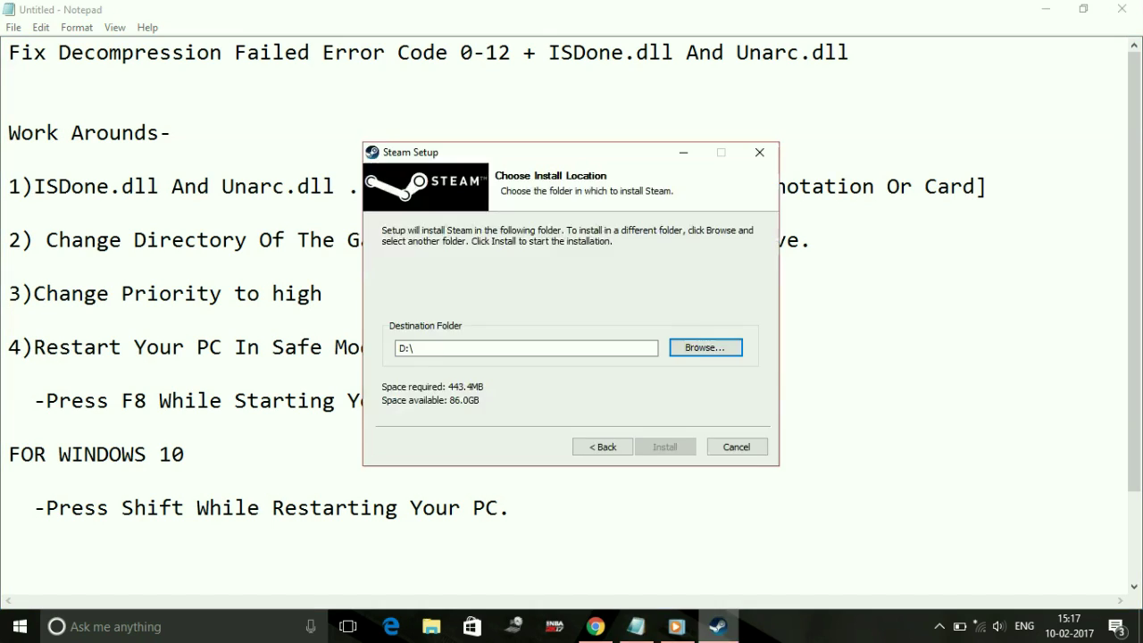
left_click_drag(536, 152, 478, 133)
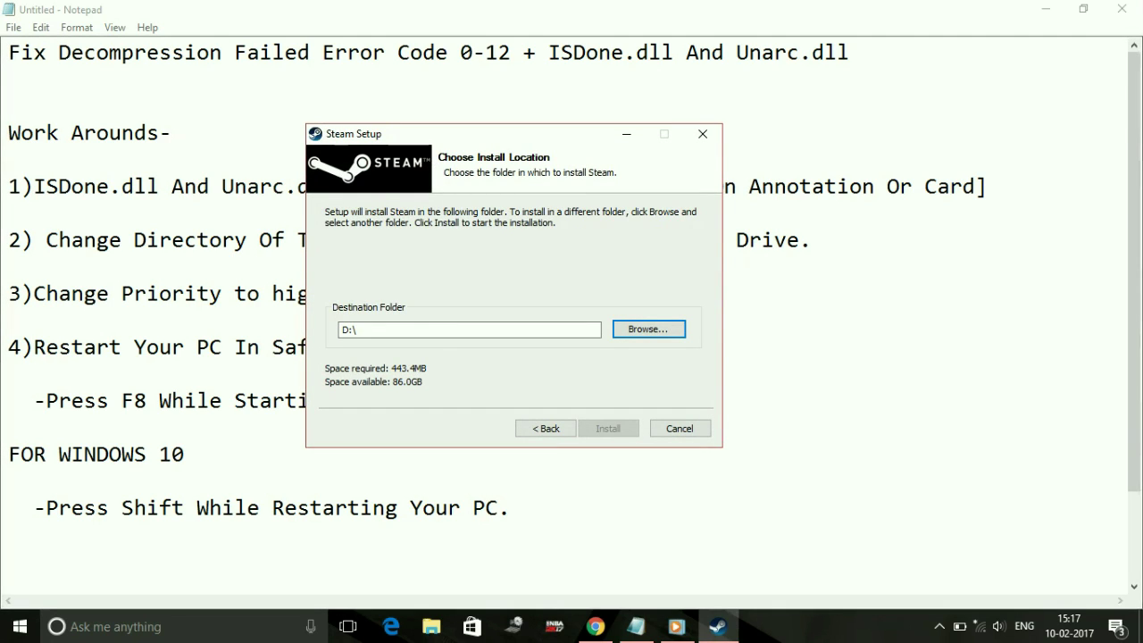
right_click(774, 625)
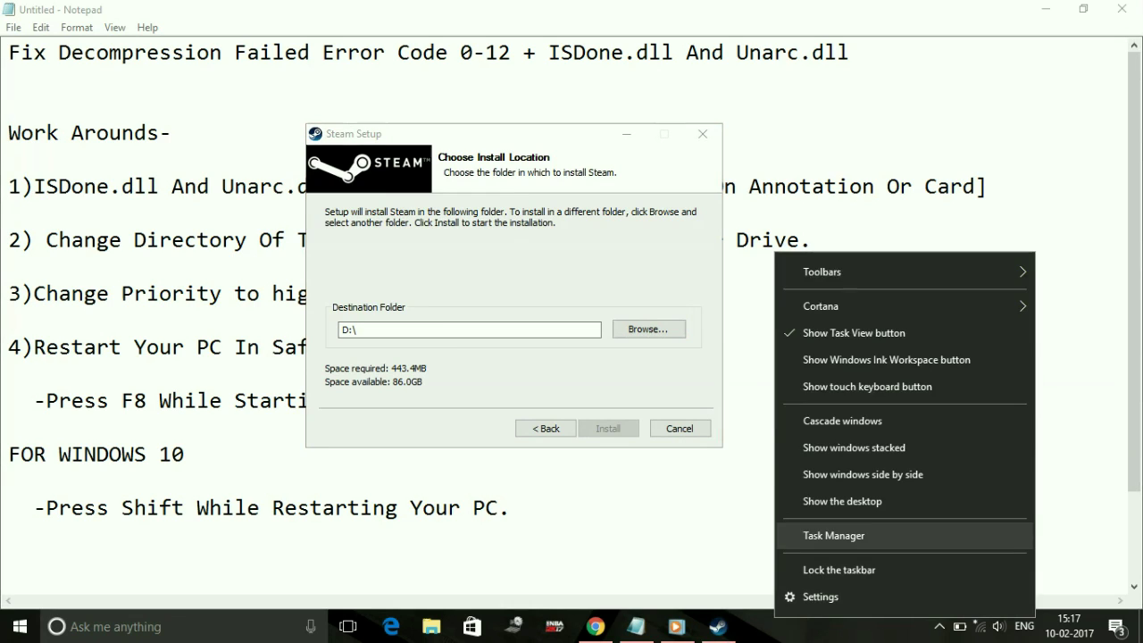
left_click(833, 535)
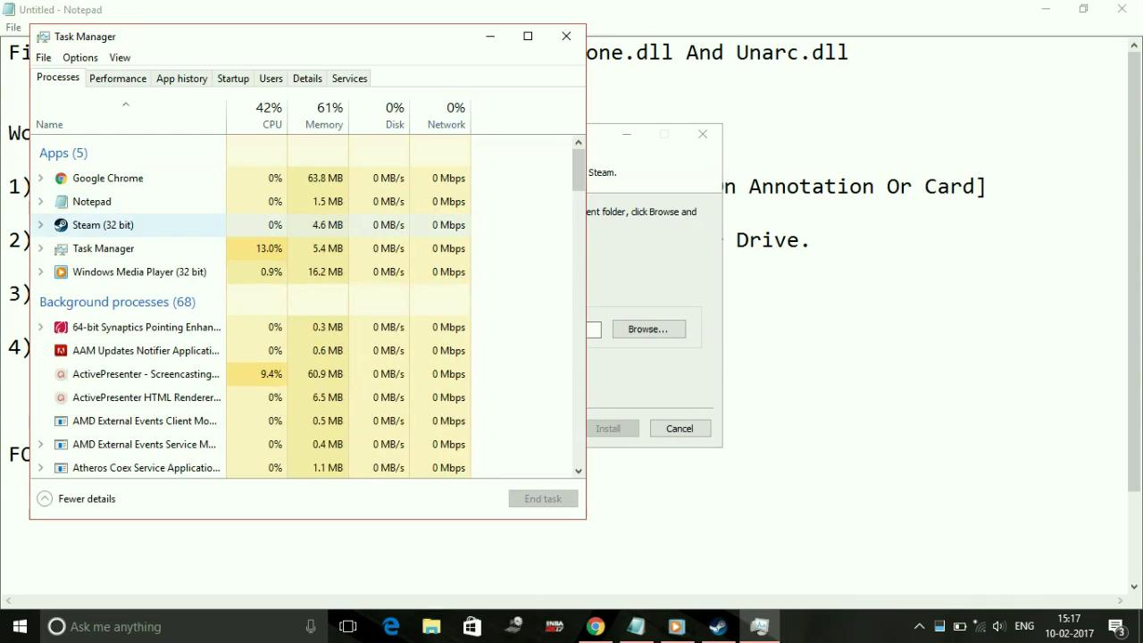
left_click(129, 225)
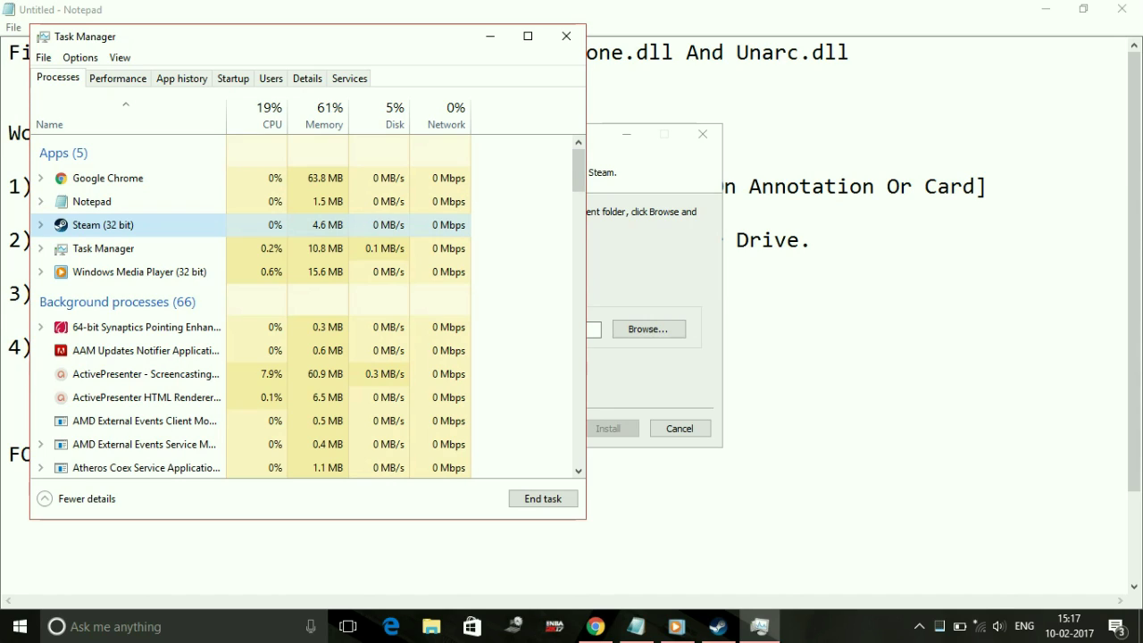
right_click(81, 229)
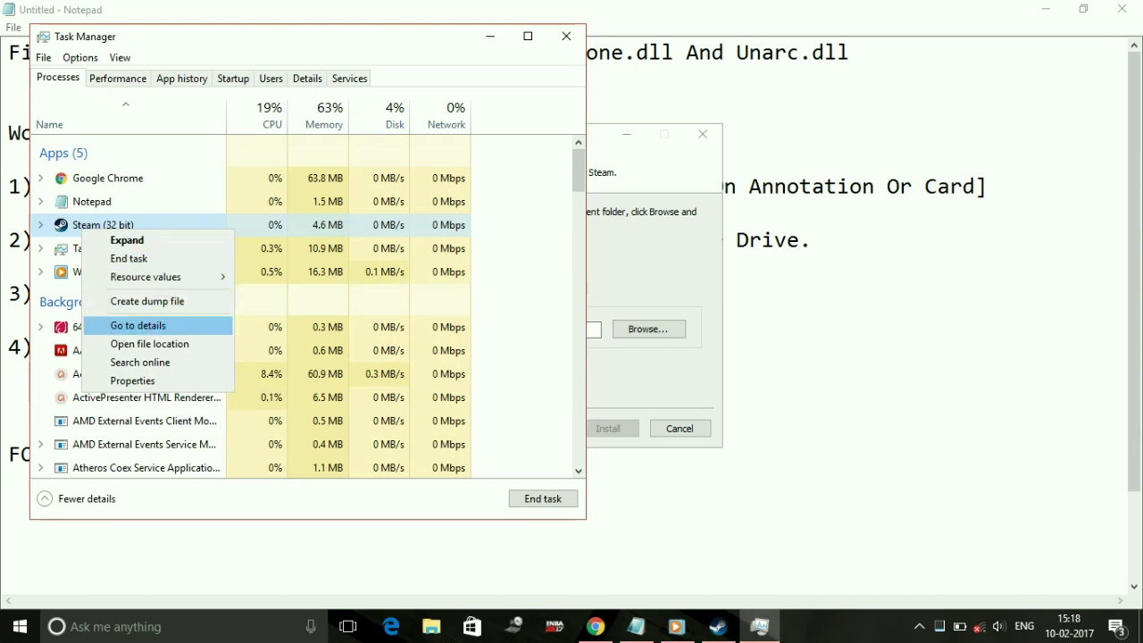
left_click(137, 325)
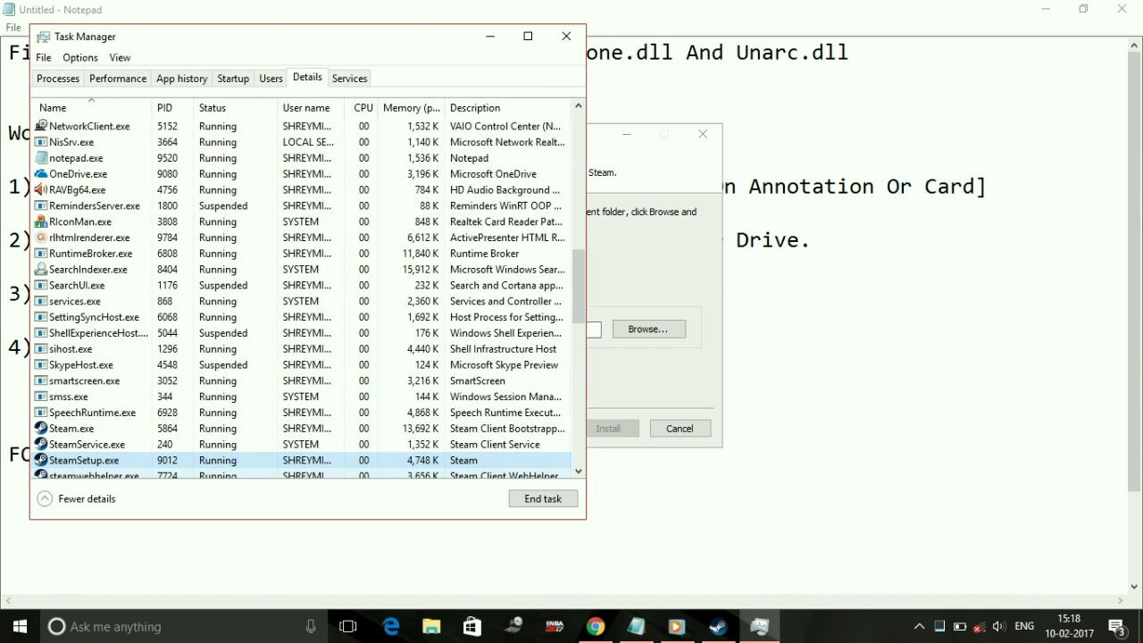
Set the priority of the SteamSetup.exe process to High and accept the priority change
right_click(109, 460)
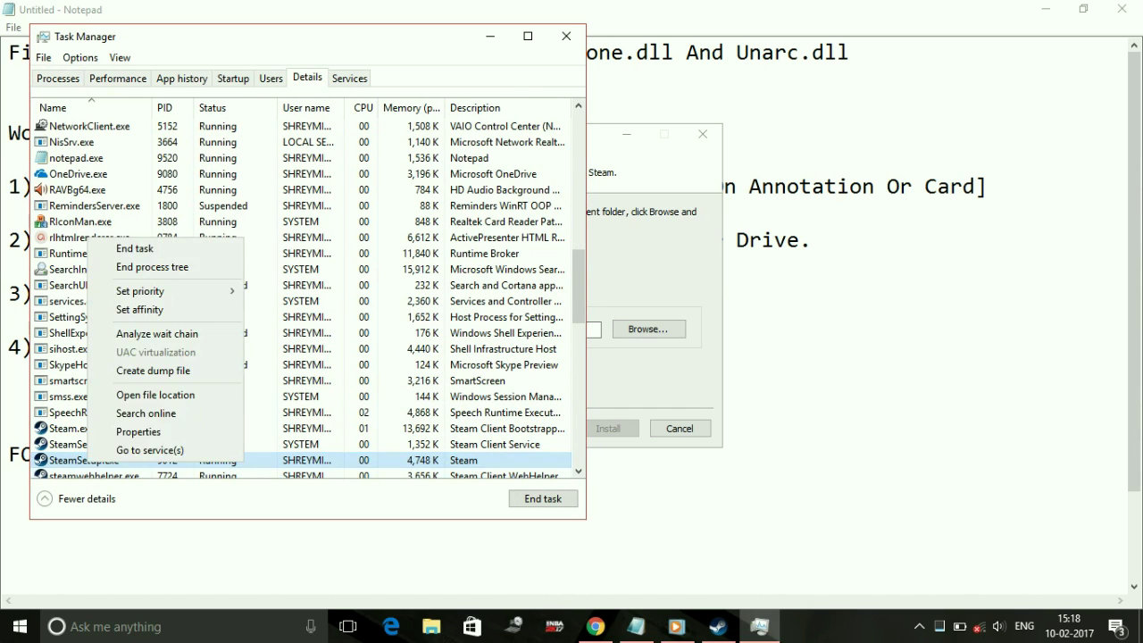
mouse_move(140, 291)
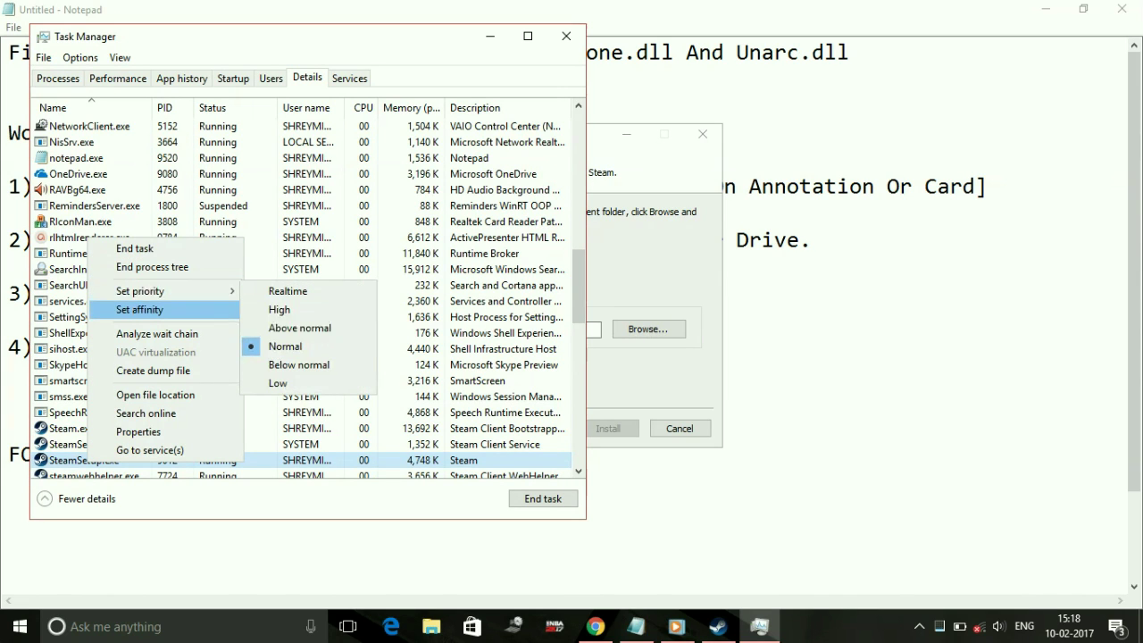
left_click(280, 309)
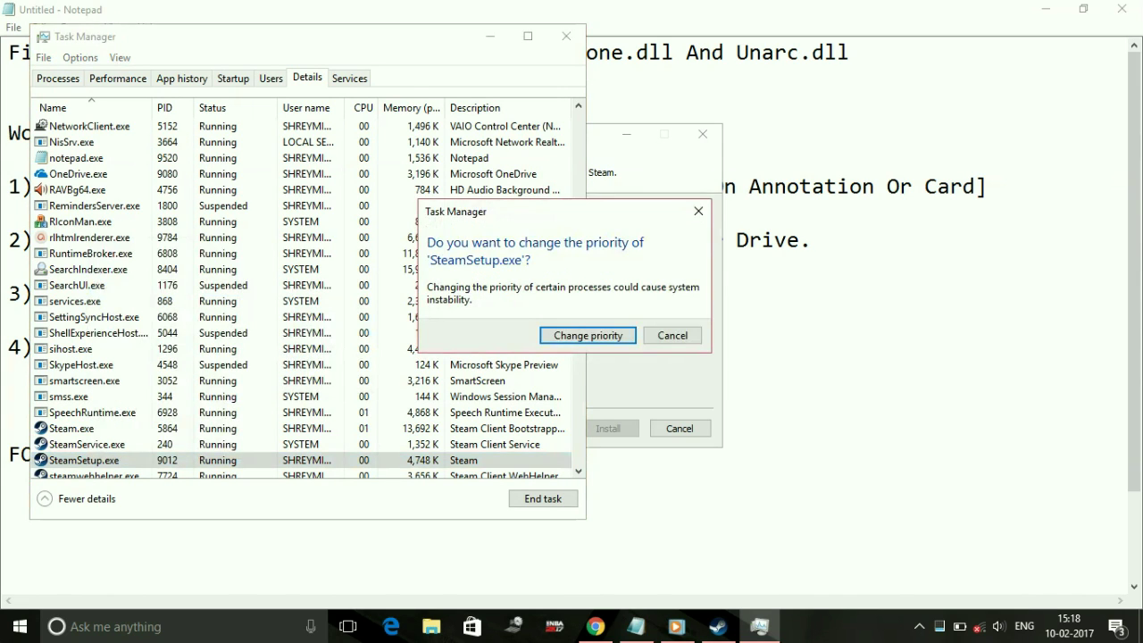
left_click(558, 336)
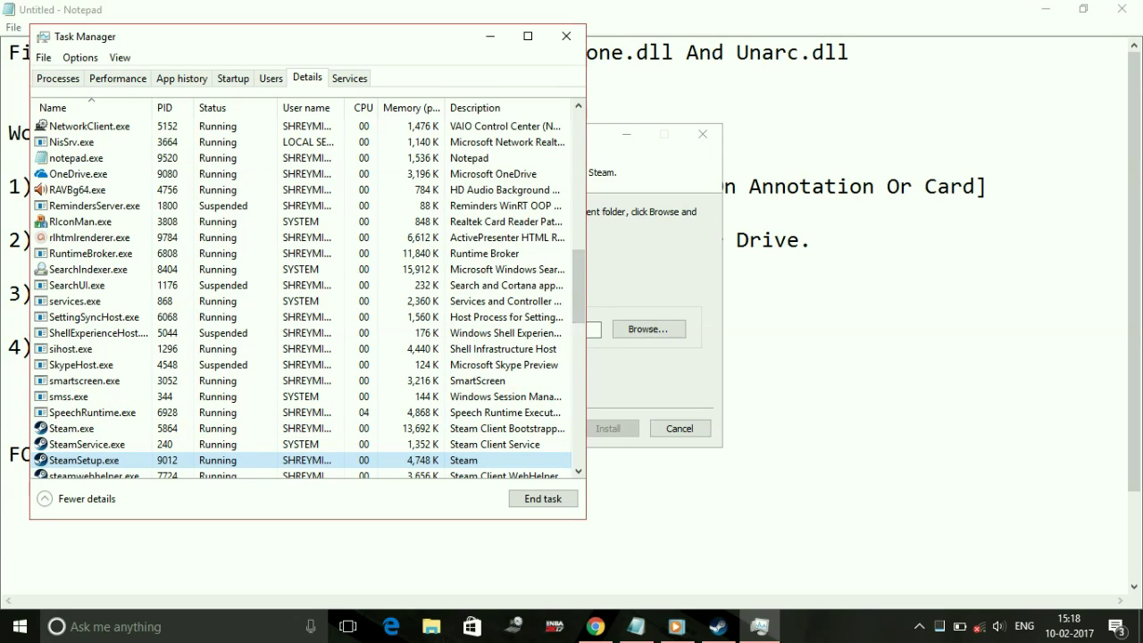
Close Task Manager and the Steam Setup installer to get back to the notes
left_click(577, 470)
left_click(578, 470)
left_click(578, 470)
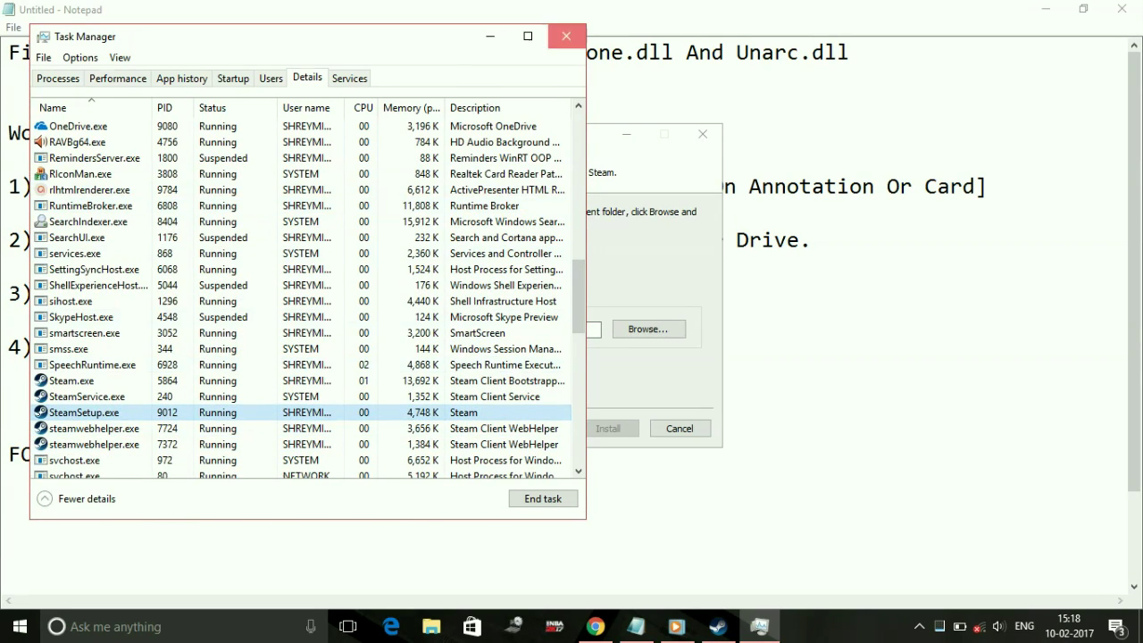
left_click(566, 36)
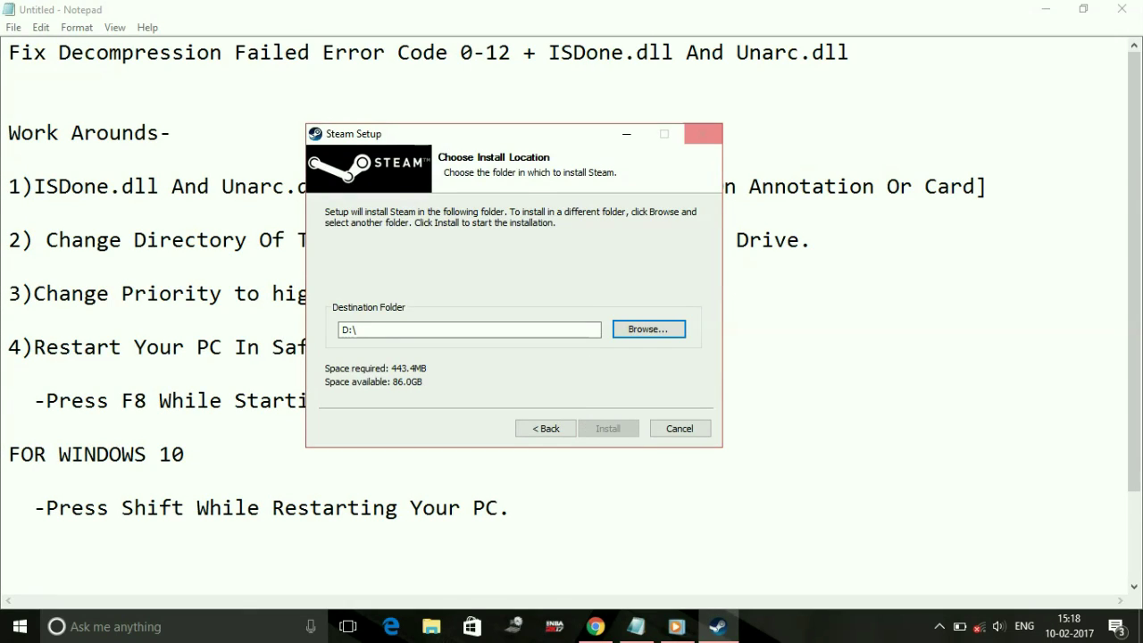
left_click(703, 134)
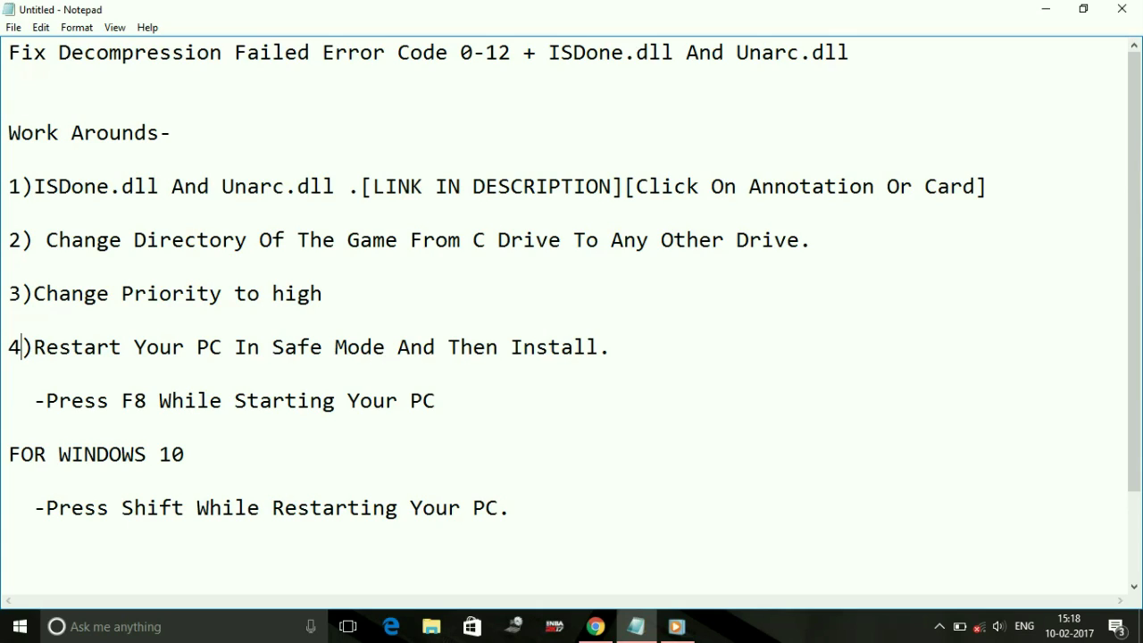
Go over workaround 4 in the notes, highlighting the safe mode line, the F8 instruction and the Windows 10 Shift instruction
left_click(448, 347)
left_click_drag(9, 346, 465, 373)
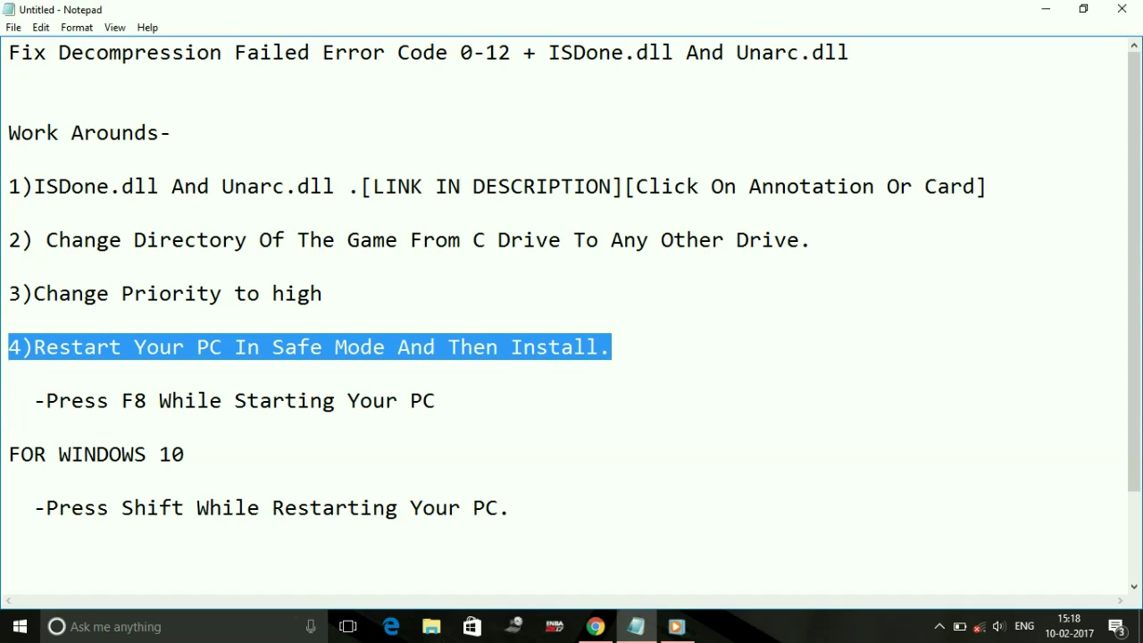
left_click(9, 319)
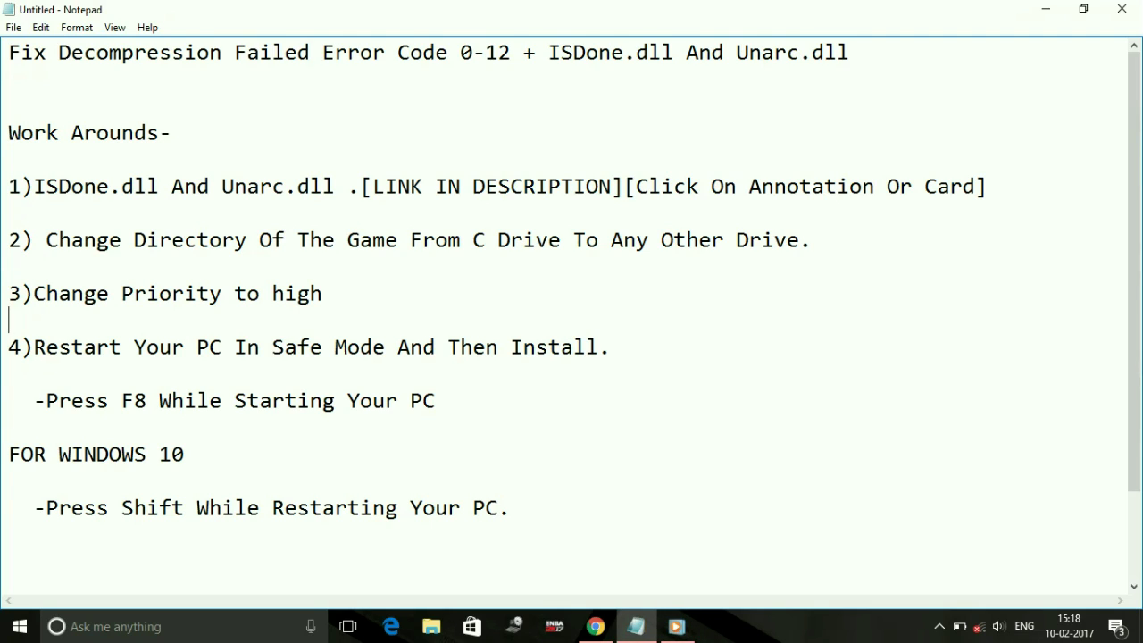
left_click_drag(34, 400, 436, 420)
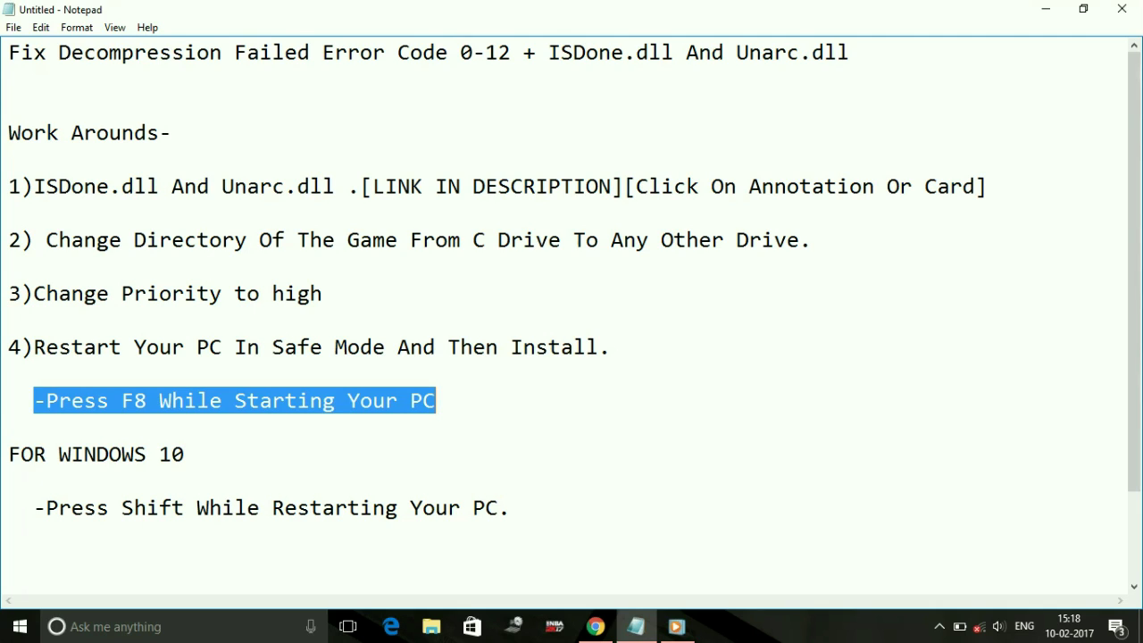
left_click(9, 427)
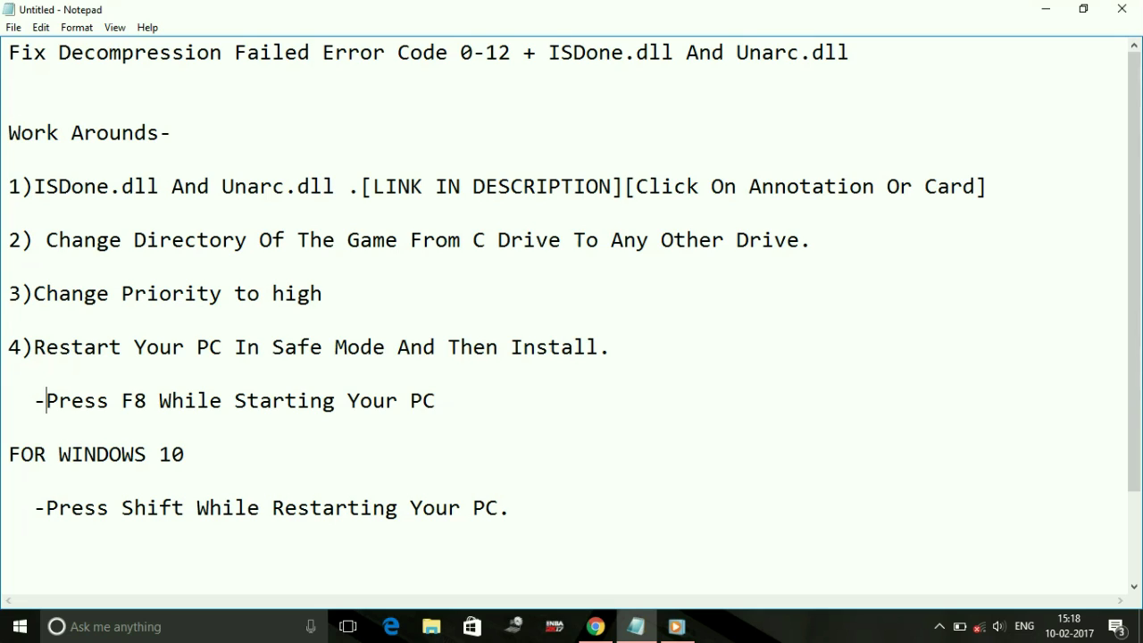
left_click_drag(35, 400, 436, 400)
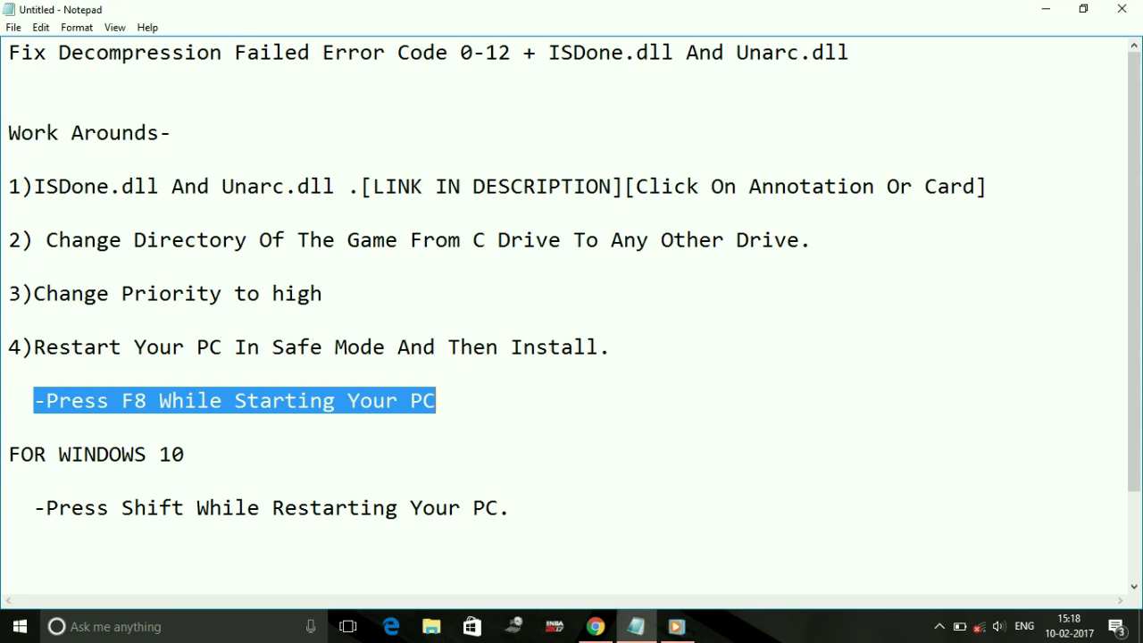
left_click(435, 400)
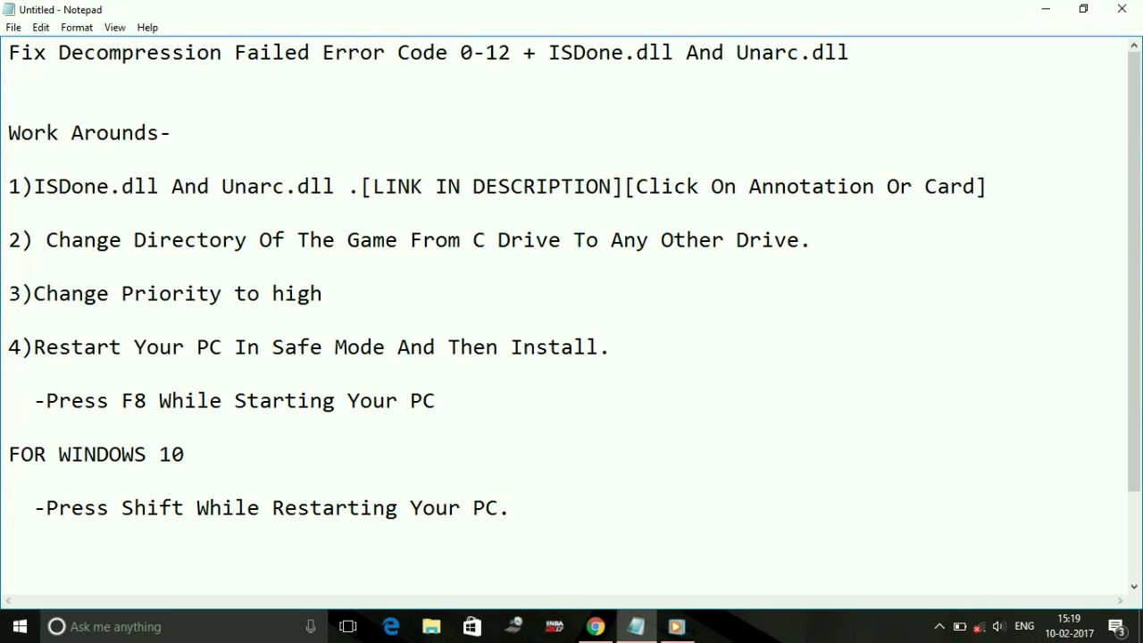
left_click_drag(34, 507, 9, 534)
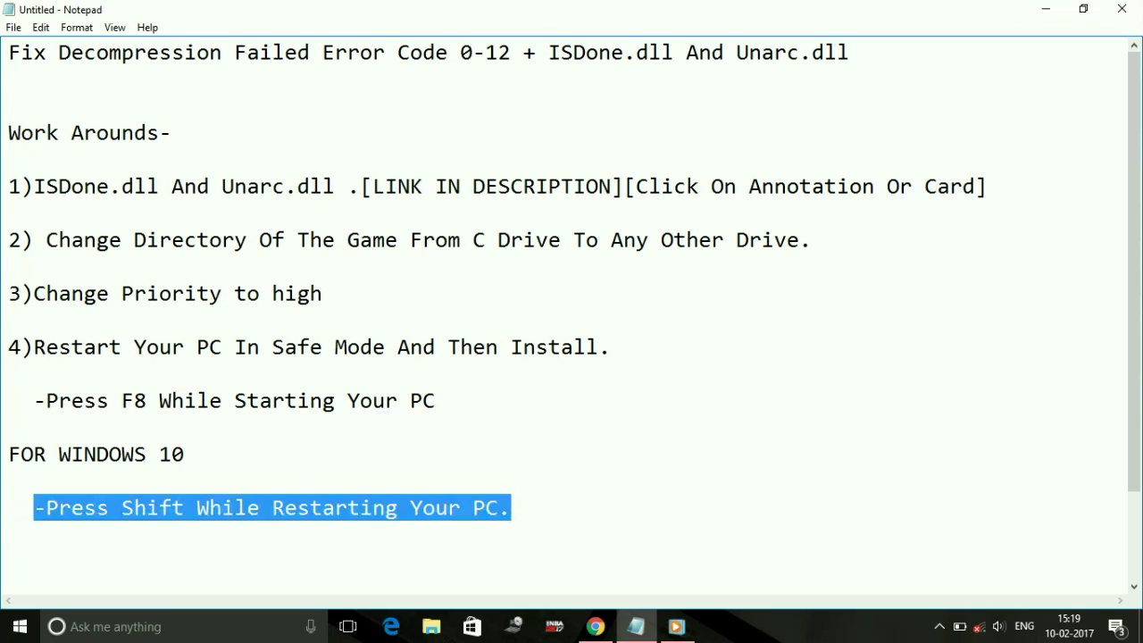
left_click(34, 480)
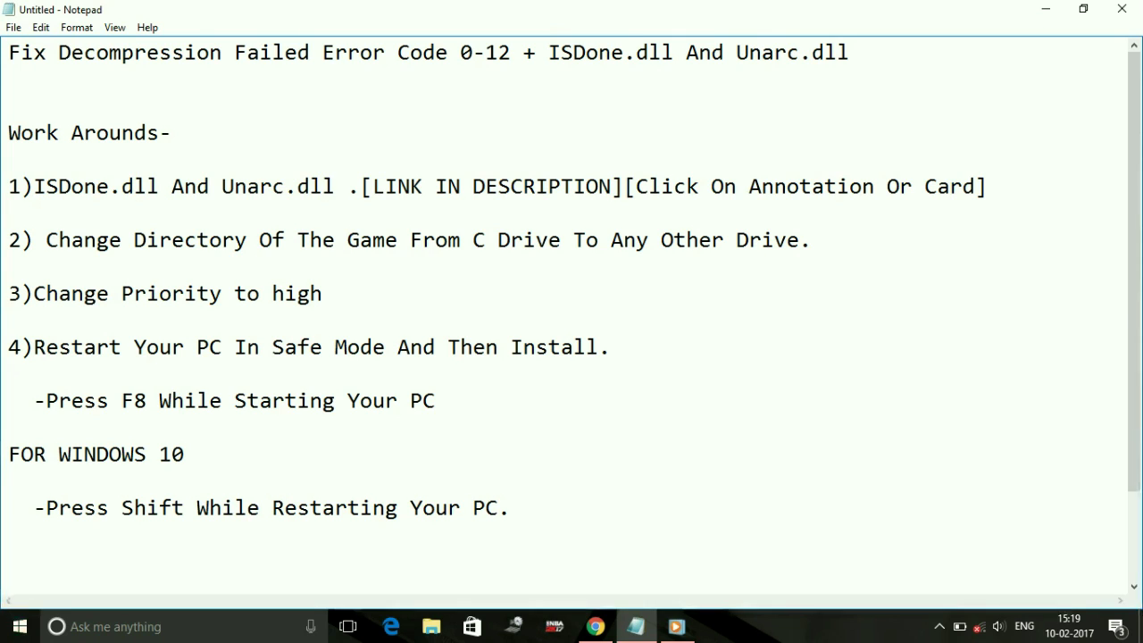
Show where the computer's Restart power option is found, without choosing it, and return to the notes
key("super")
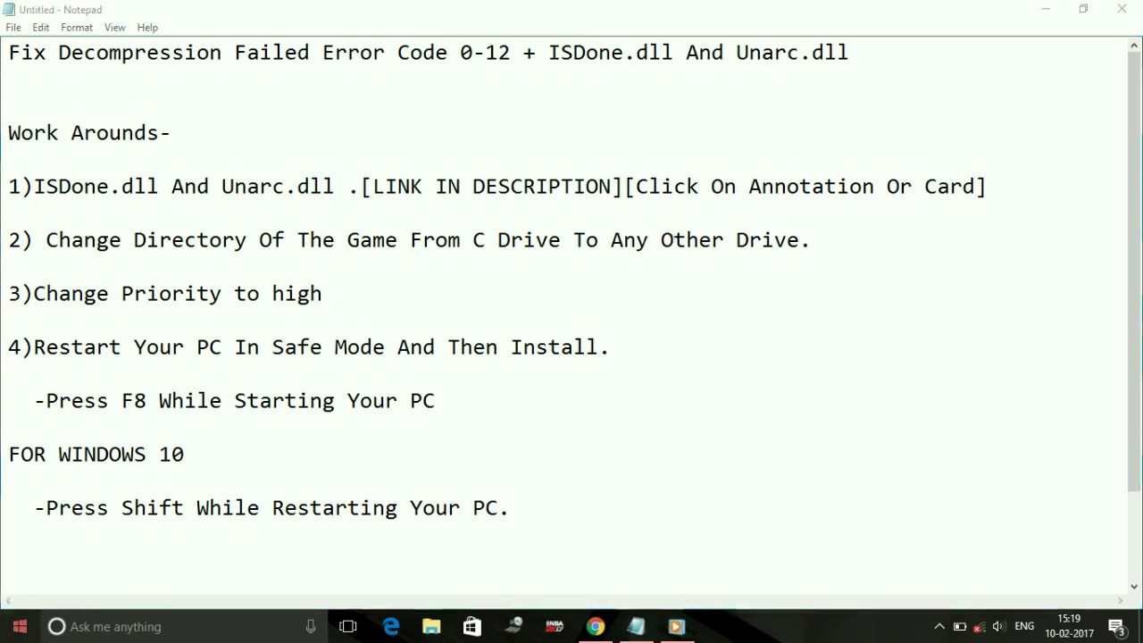
left_click(20, 589)
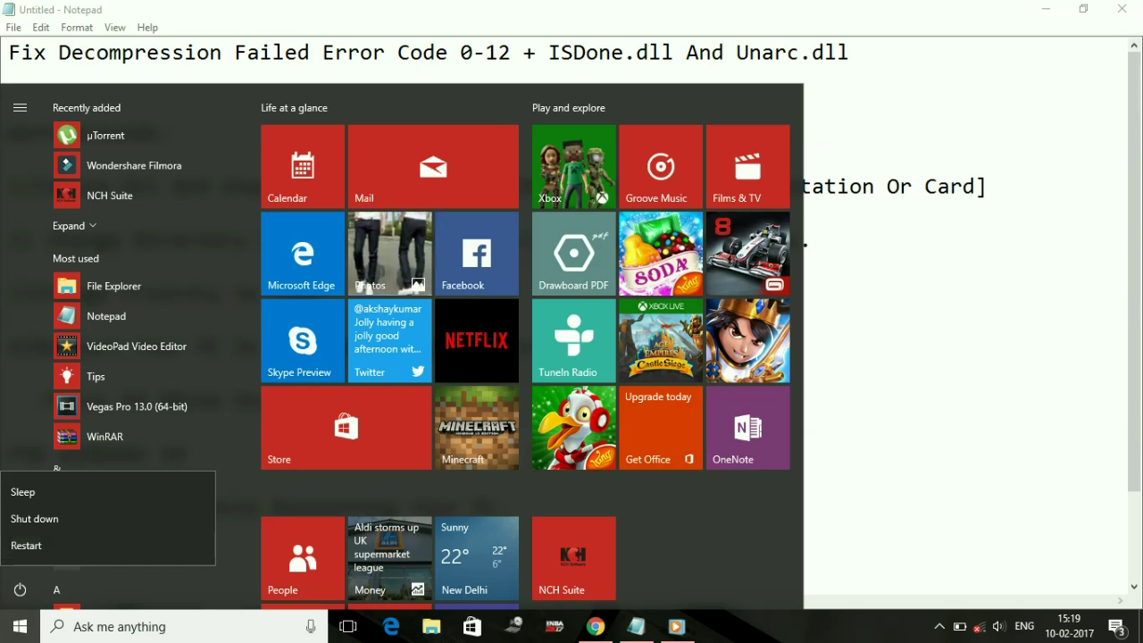
key("super")
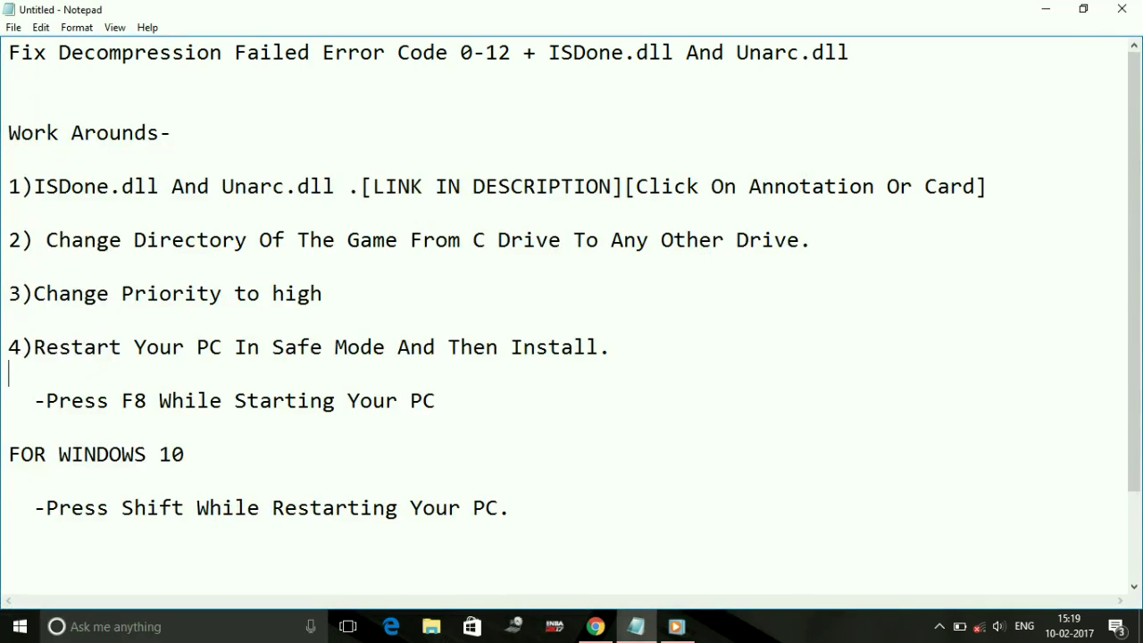
Append "[SHIFT+Restart]" to the end of the "Press Shift While Restarting Your PC." line
left_click(511, 508)
type("[SHIFT+")
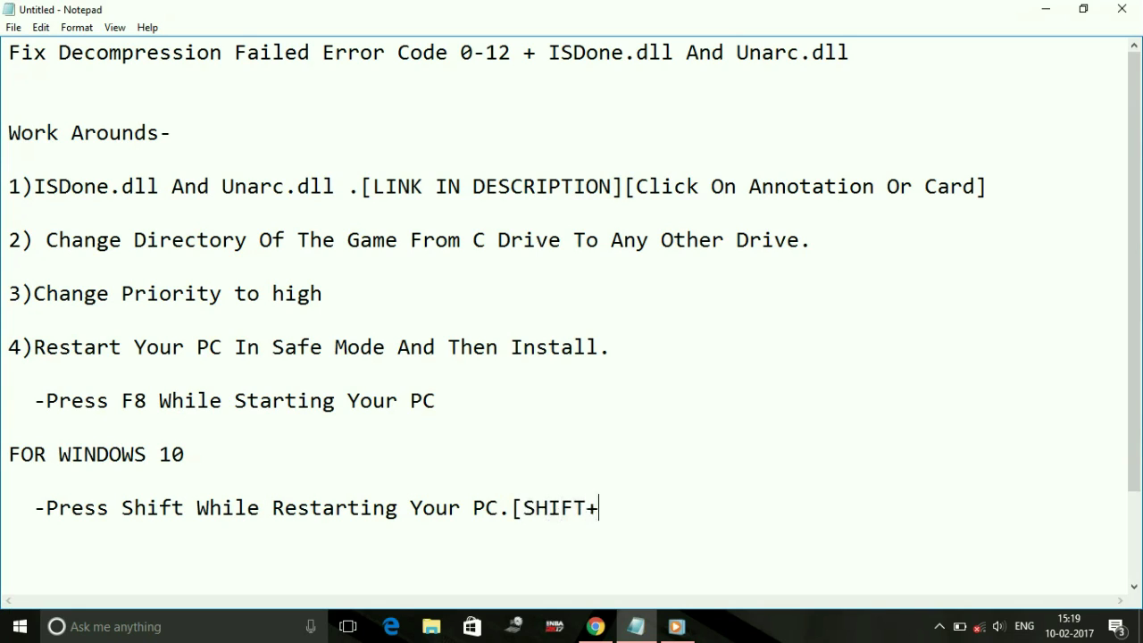
type("Restart")
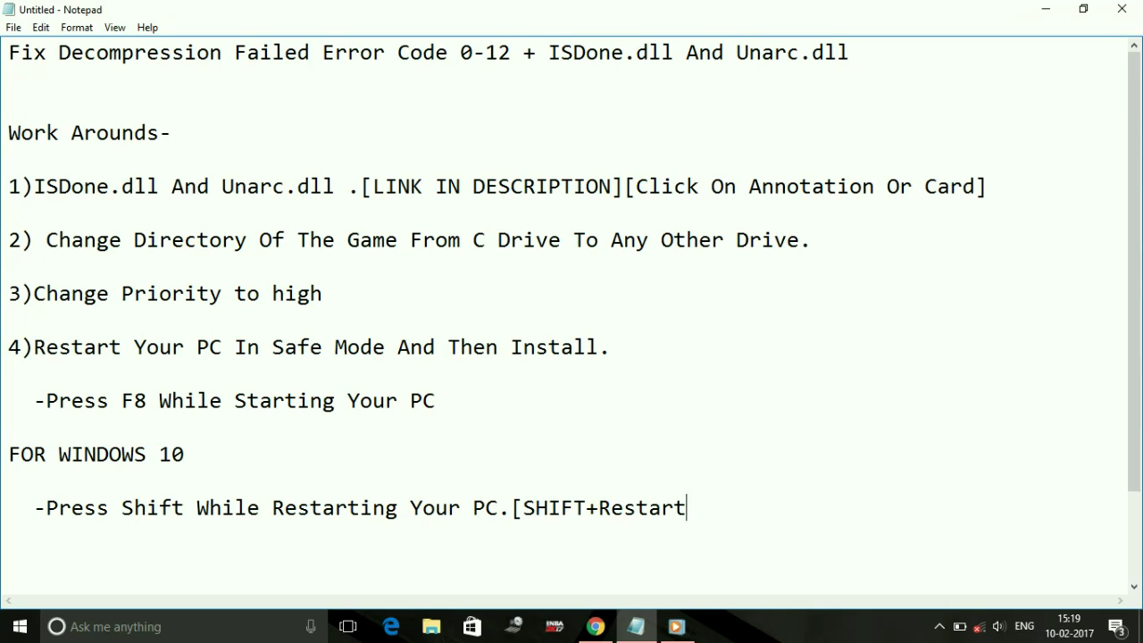
type("]")
key("Return")
key("Return")
key("Return")
type("Thanks For Watching This Video.")
Review the whole note from its title line down to the closing thank-you and subscribe lines
key("Up")
key("Up")
key("Up")
key("Up")
key("Up")
key("Up")
key("Up")
key("Up")
key("Up")
key("Up")
key("Up")
key("Up")
key("Up")
key("Up")
key("Up")
key("Up")
key("Up")
key("Up")
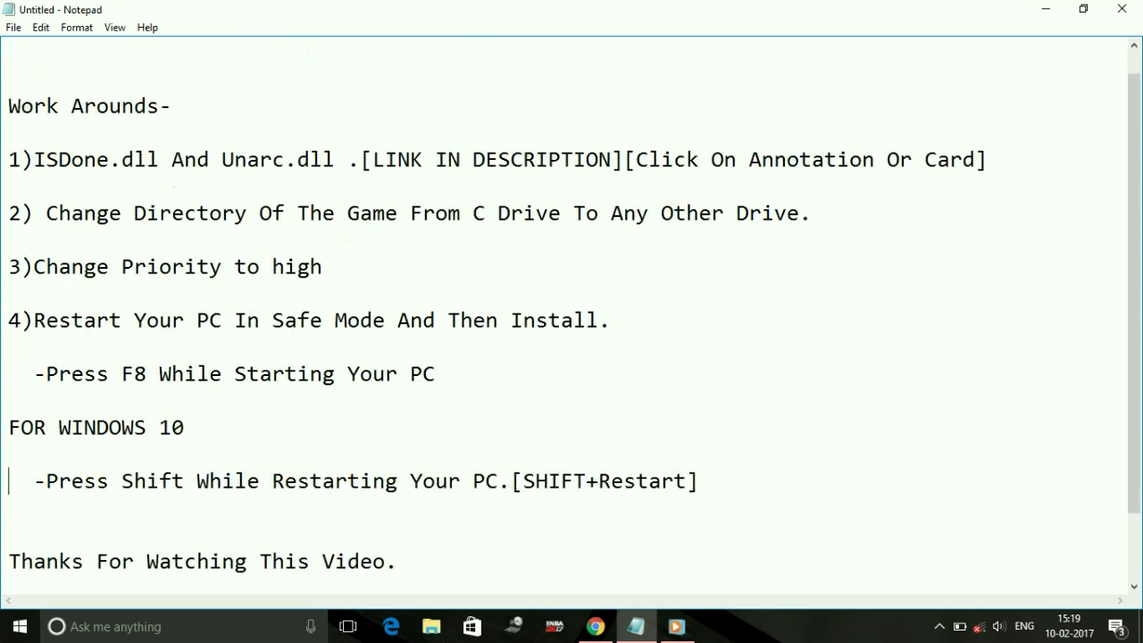
key("Up")
key("Up")
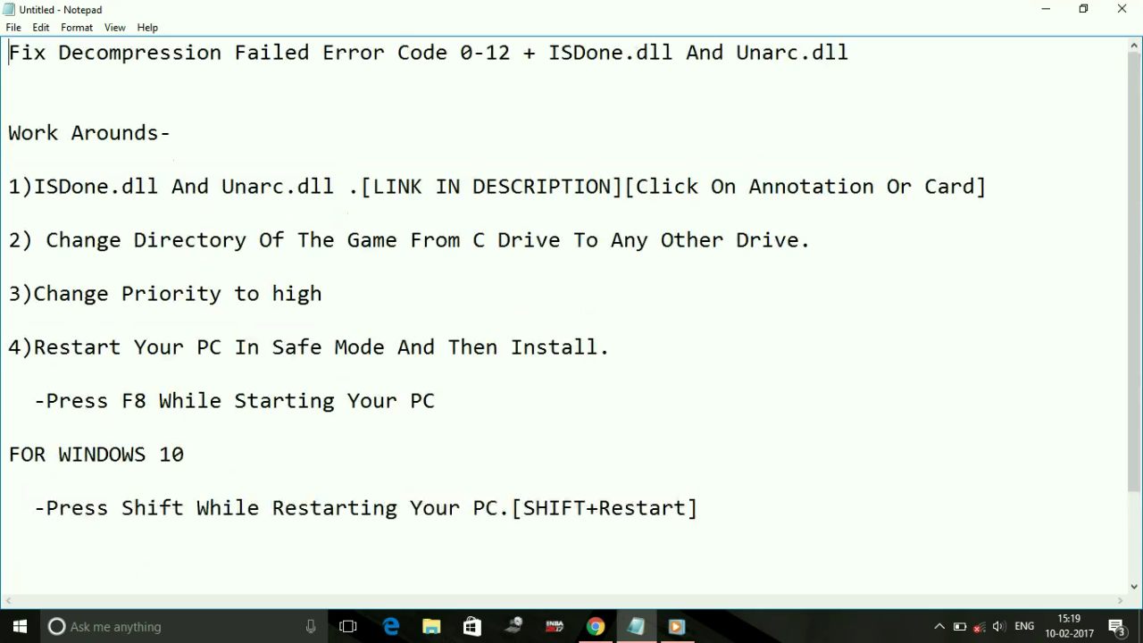
key("Down")
key("Down")
key("Down")
key("Down")
key("Down")
key("Down")
key("Down")
key("Down")
key("Down")
key("Down")
key("Down")
key("Down")
key("Down")
key("Down")
key("Down")
key("Down")
key("Down")
key("Down")
key("Down")
key("Down")
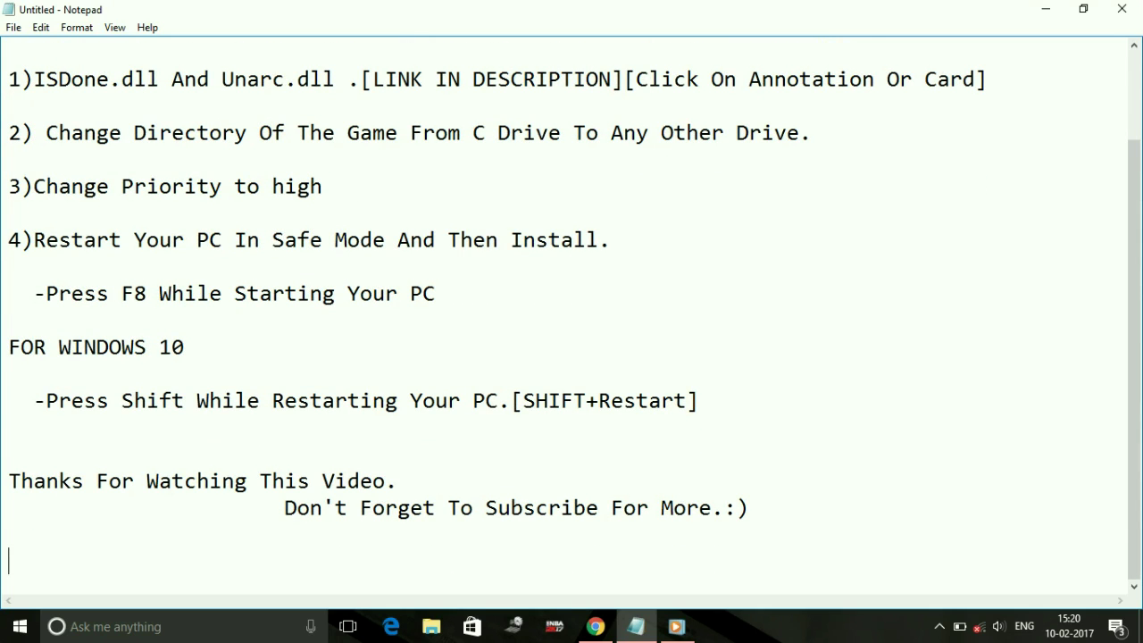